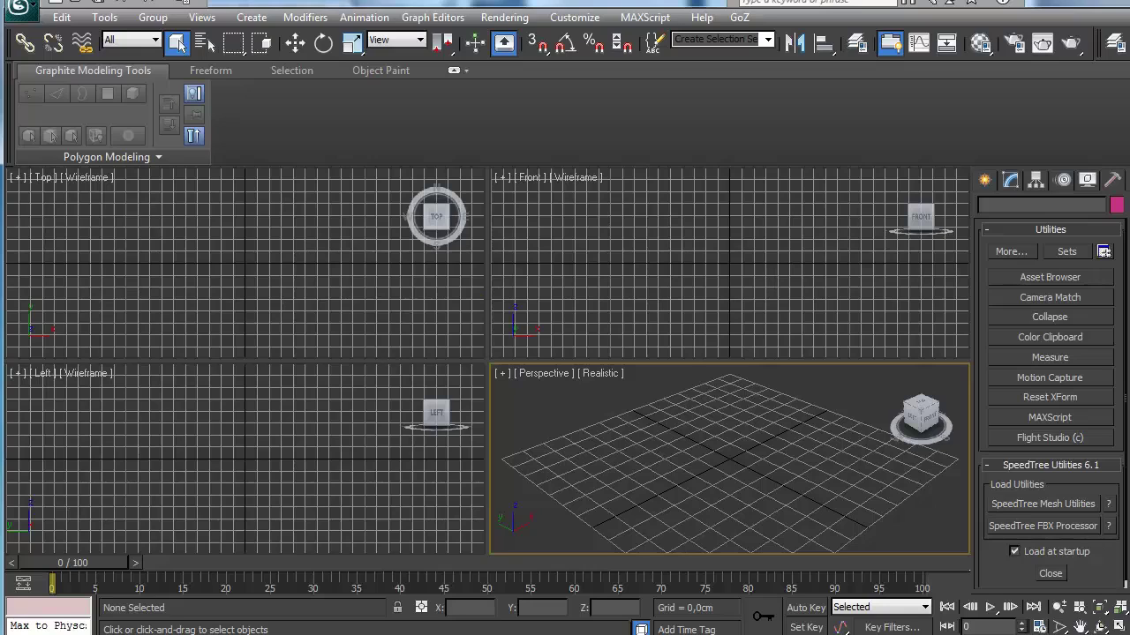
Switch to the Pinterest boards page in the browser and look over the reference boards for architecture and 3D art.
key("alt+Tab")
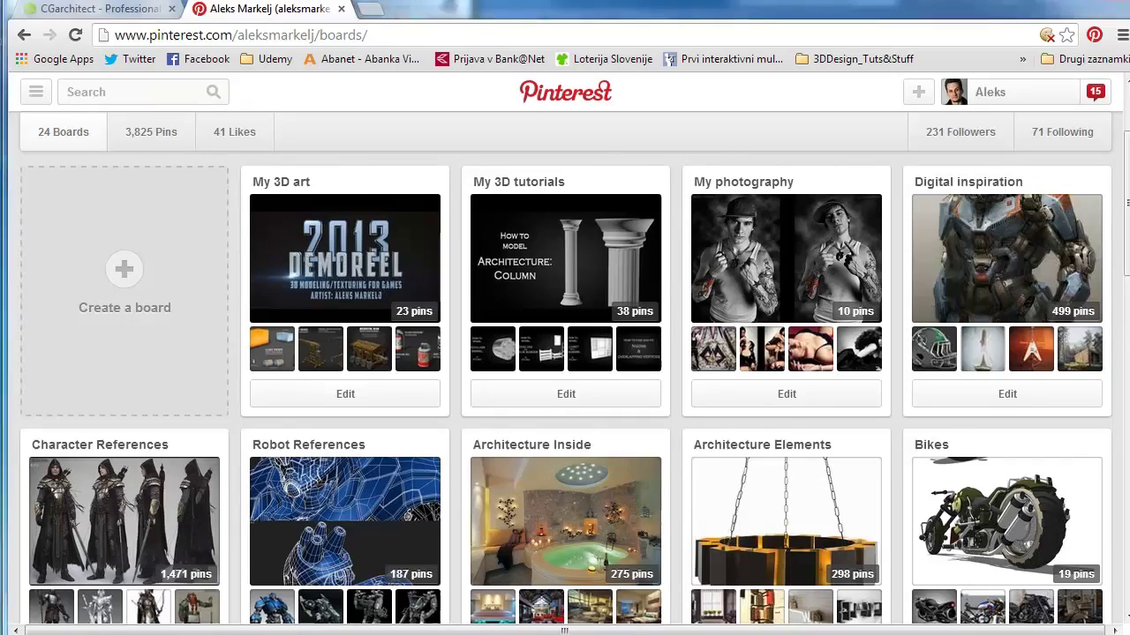
mouse_move(538, 396)
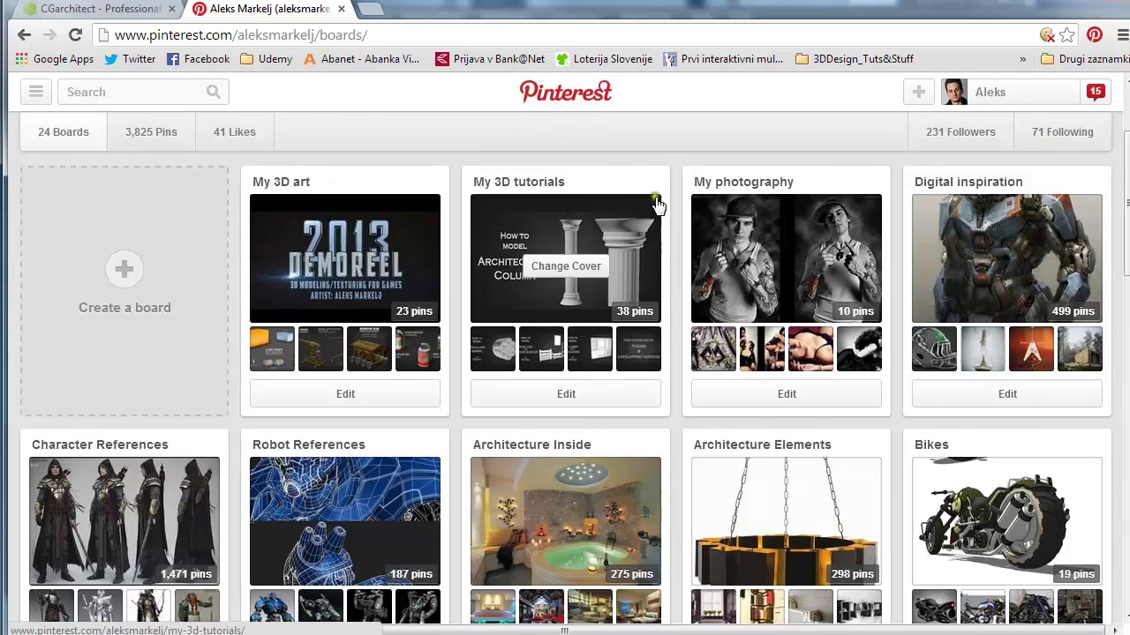
scroll(656, 202, "up", 2)
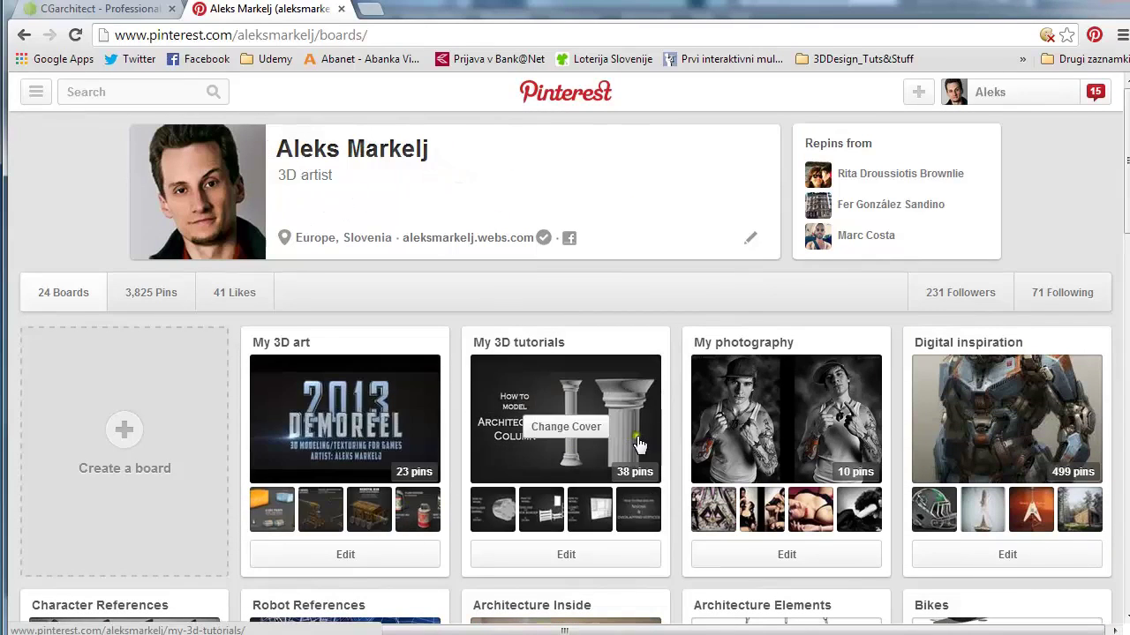
scroll(640, 447, "down", 3)
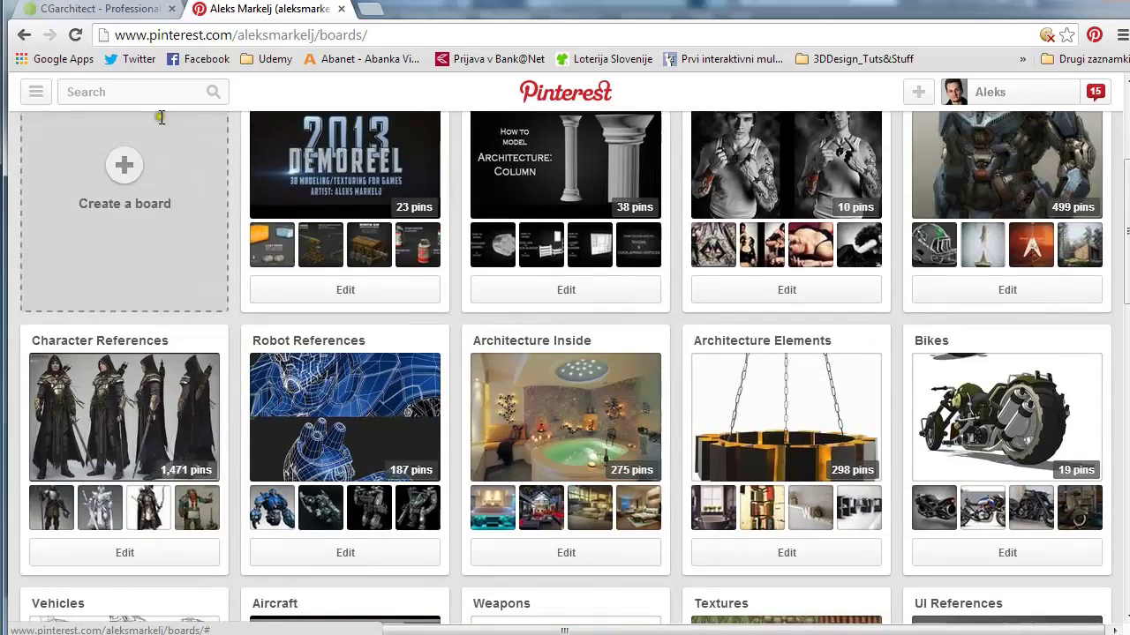
Browse the CGarchitect gallery for reference images and view the bedroom rendering "our recent interior work".
left_click(81, 11)
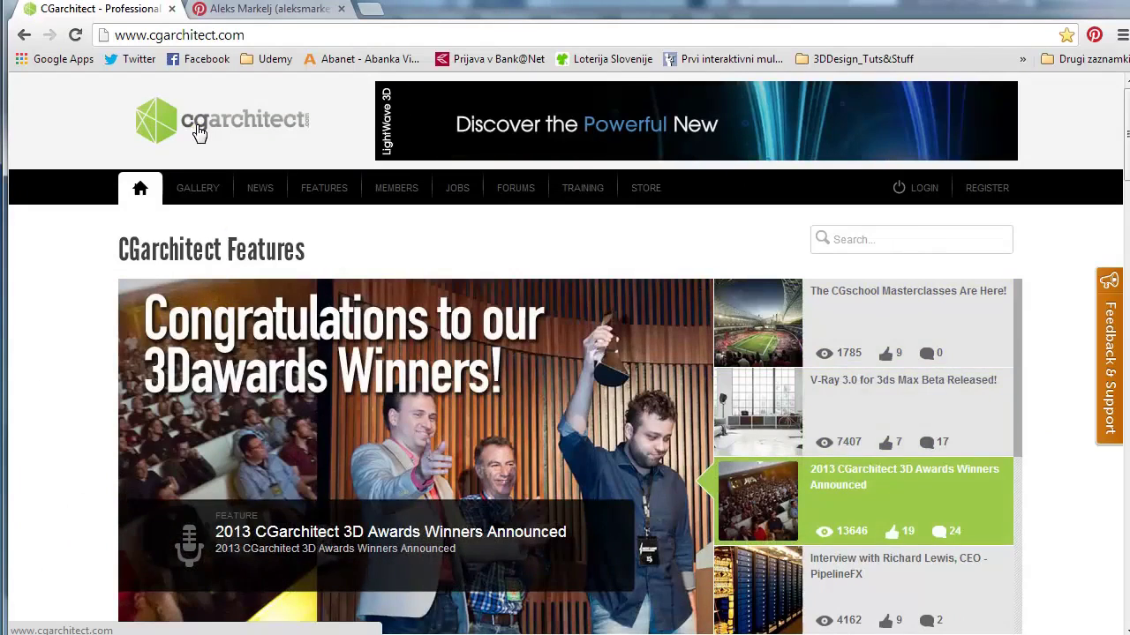
mouse_move(386, 219)
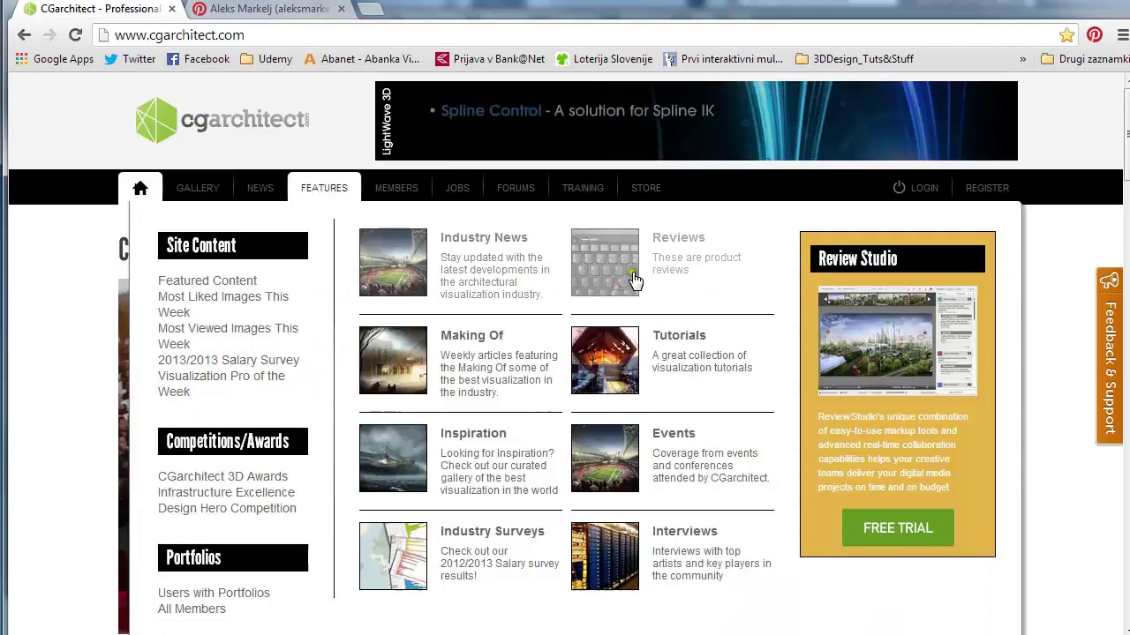
left_click(323, 188)
left_click(202, 191)
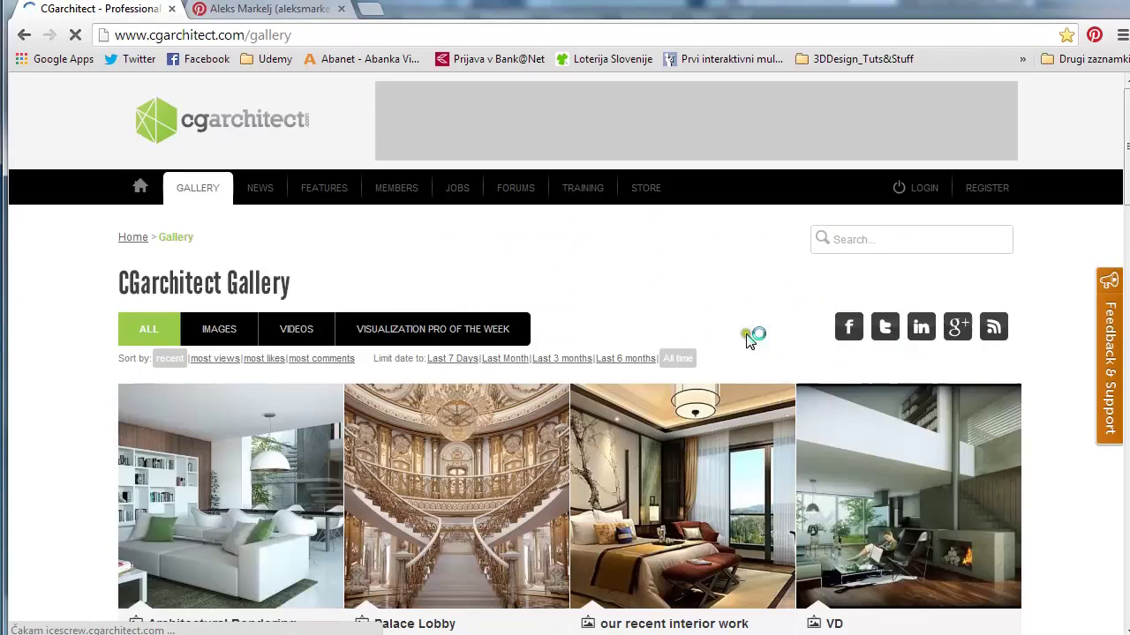
scroll(735, 332, "down", 2)
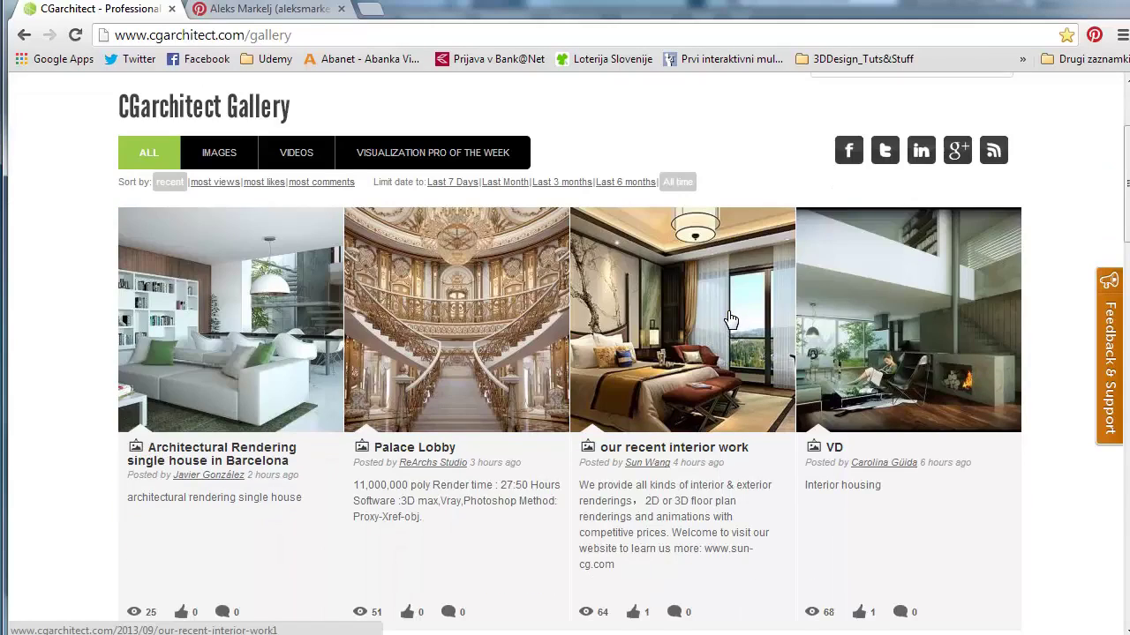
scroll(729, 319, "down", 4)
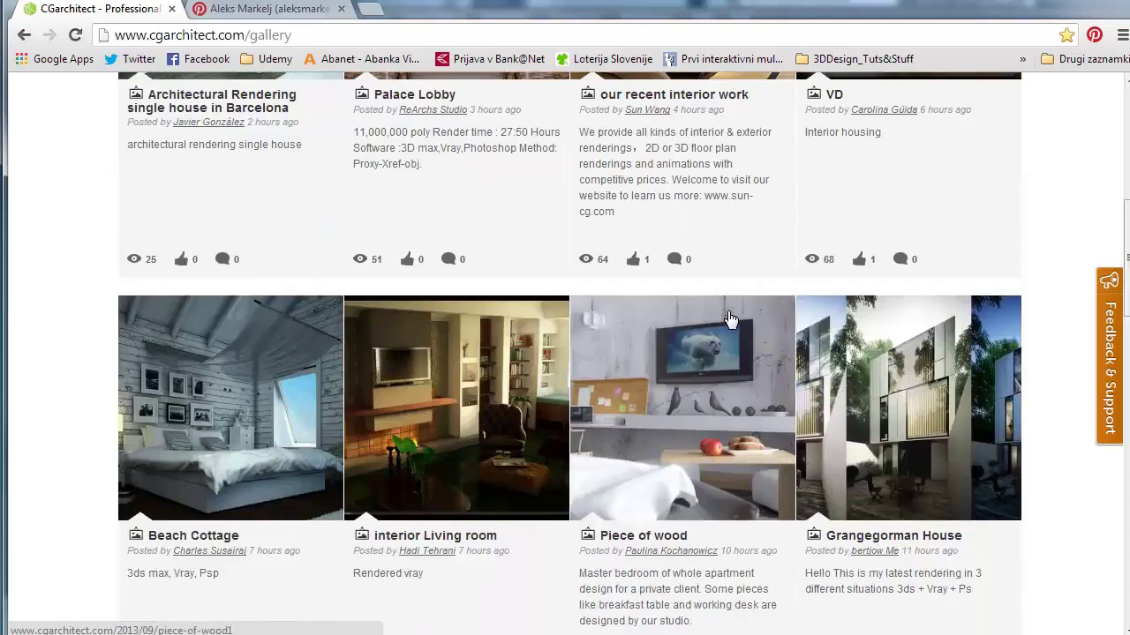
scroll(730, 318, "up", 4)
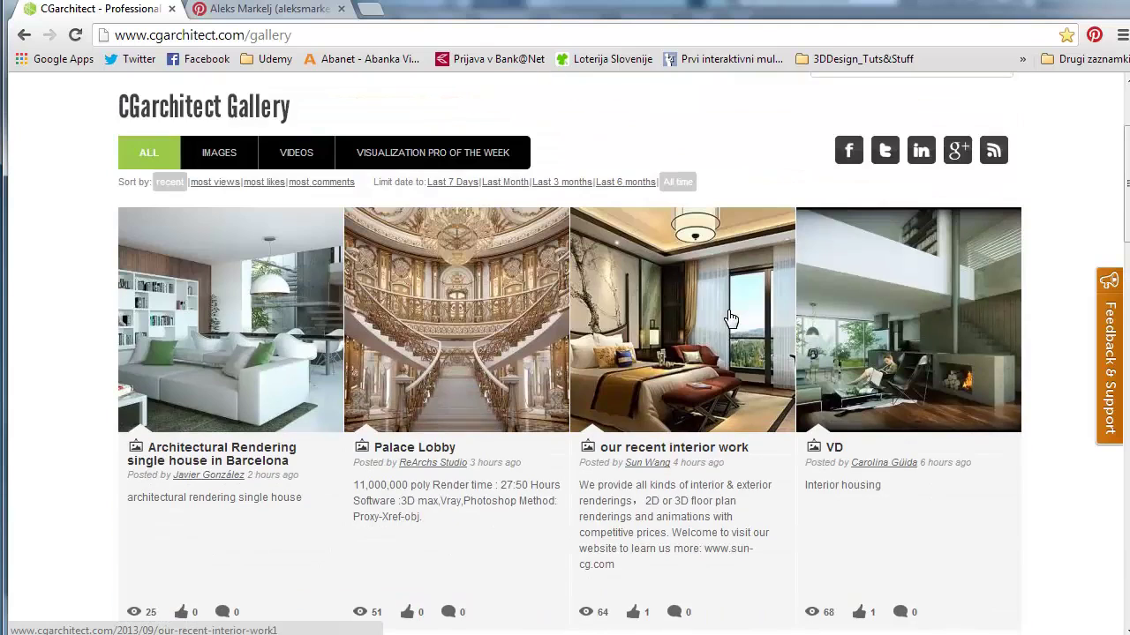
left_click(729, 316)
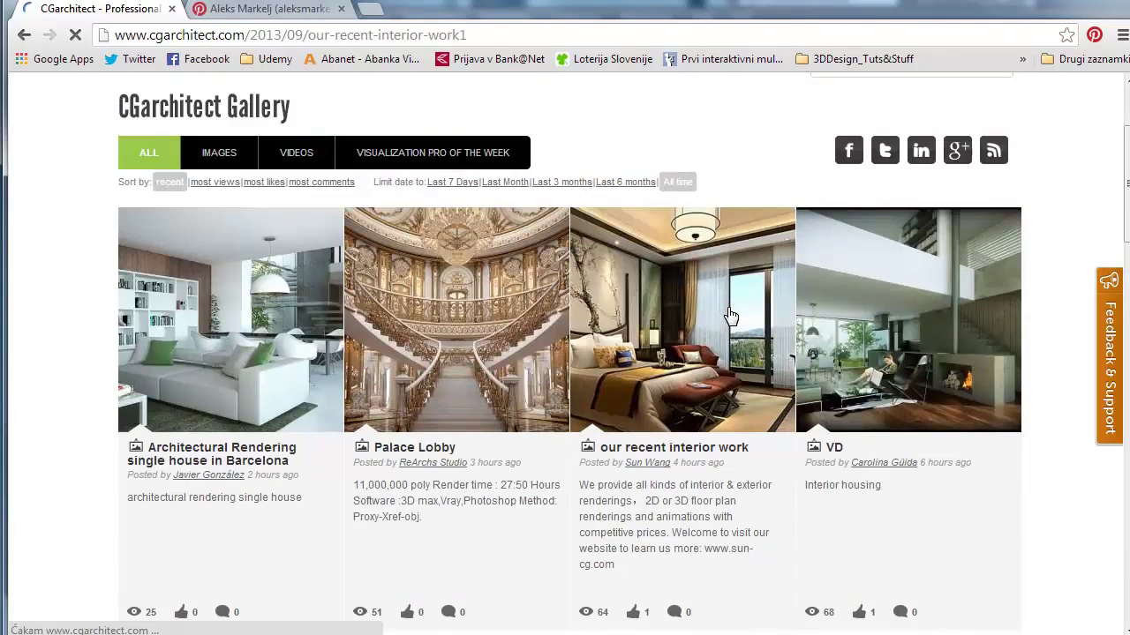
scroll(606, 408, "down", 4)
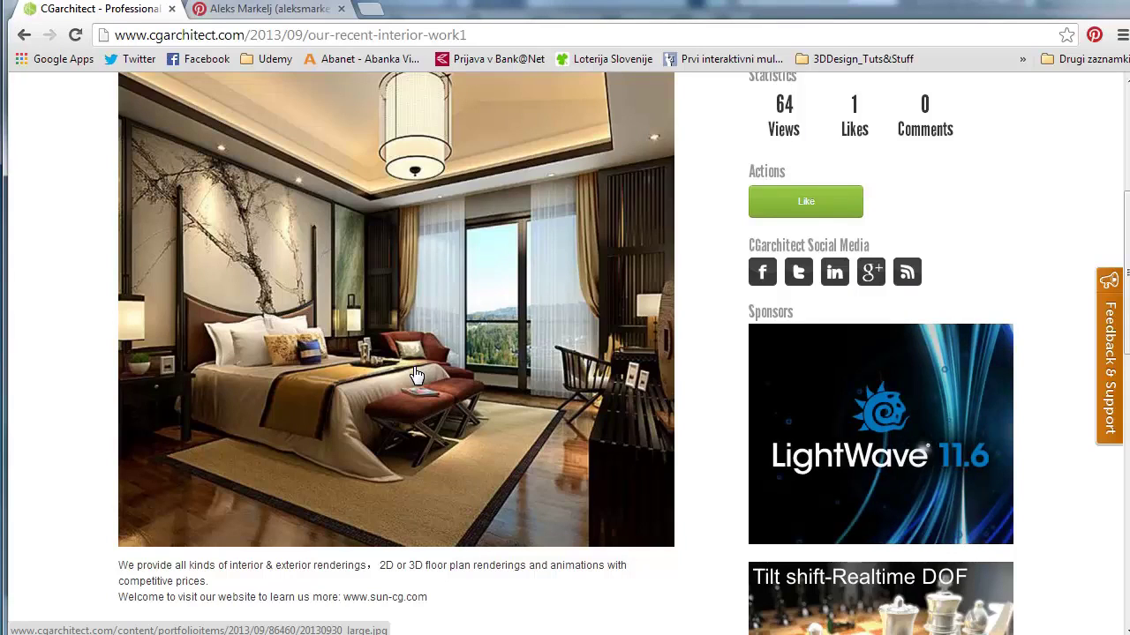
Search Google for "floor map" in a new browser tab and show the image results.
left_click(370, 10)
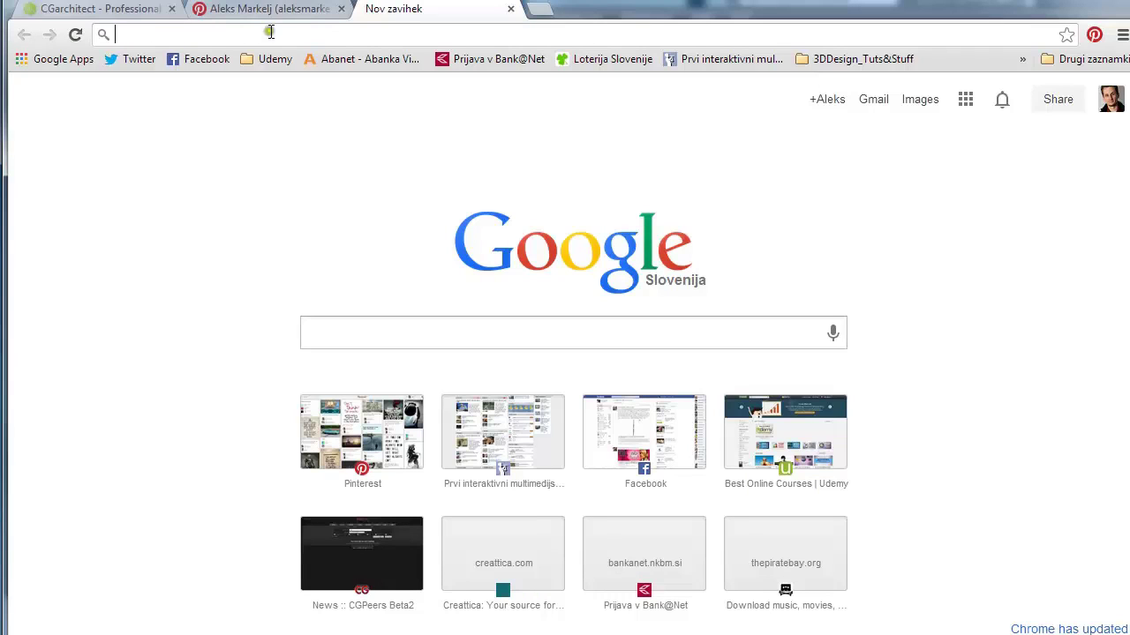
type("fl")
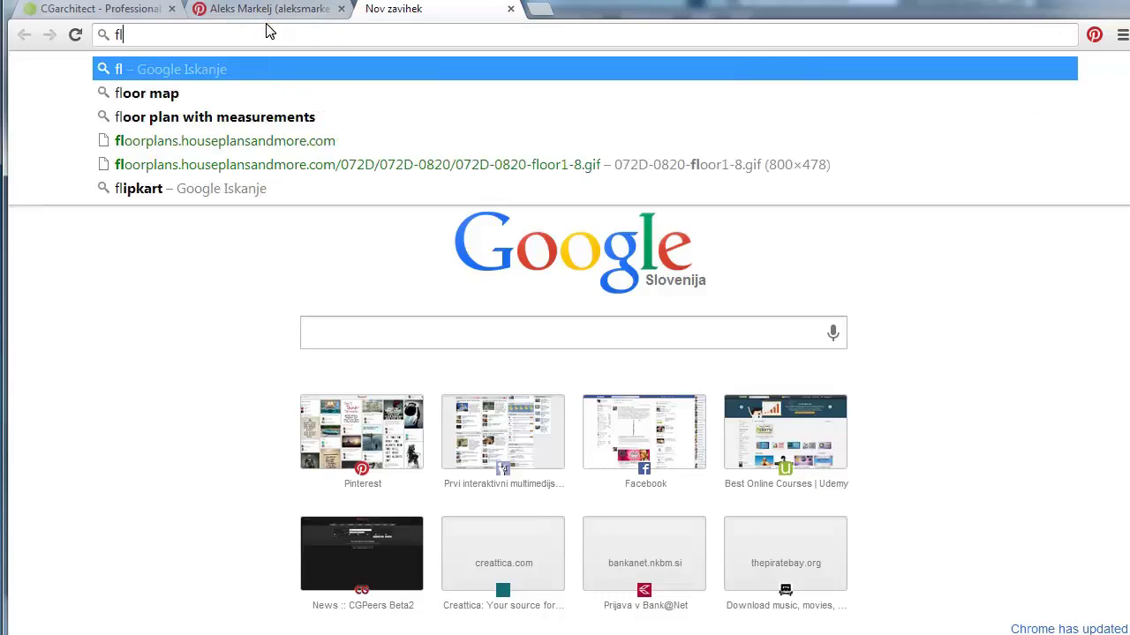
type("oor map")
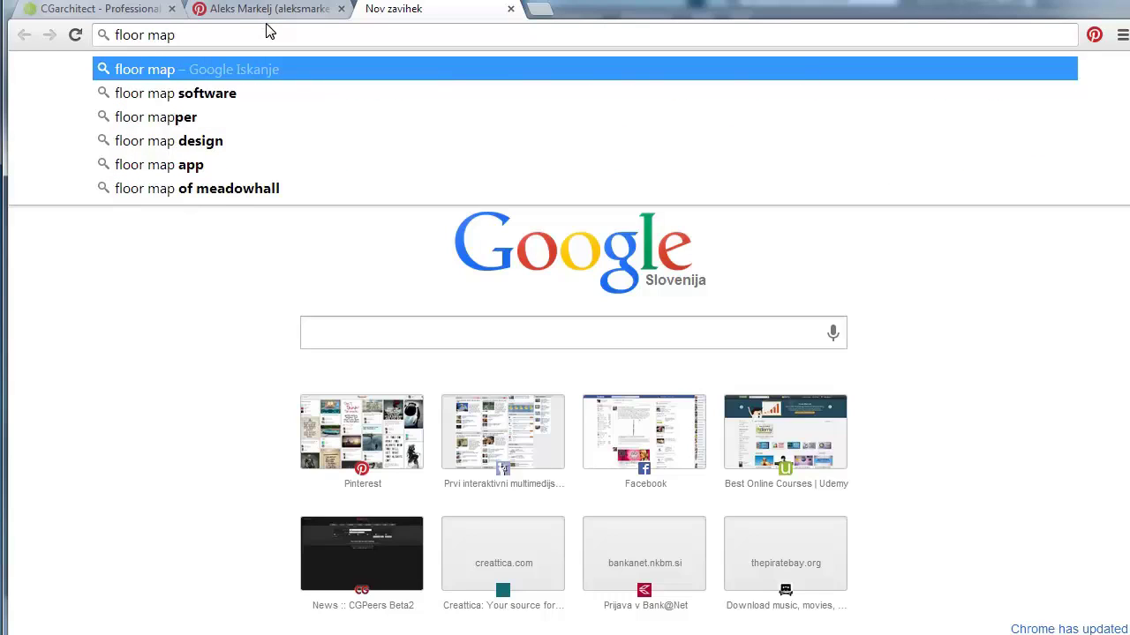
key("Return")
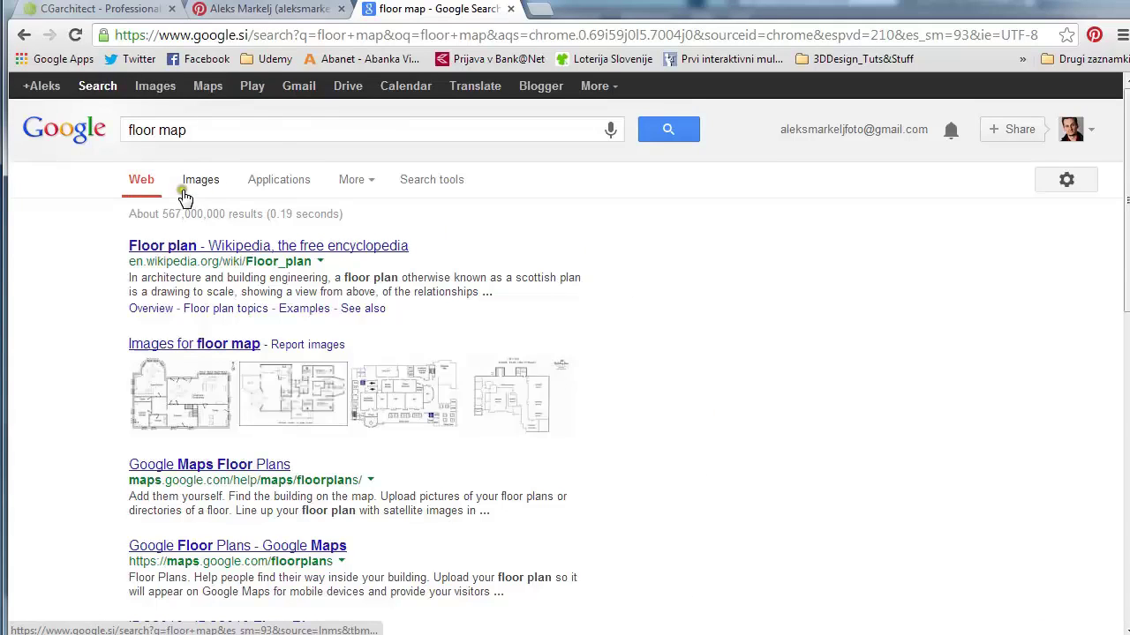
left_click(200, 183)
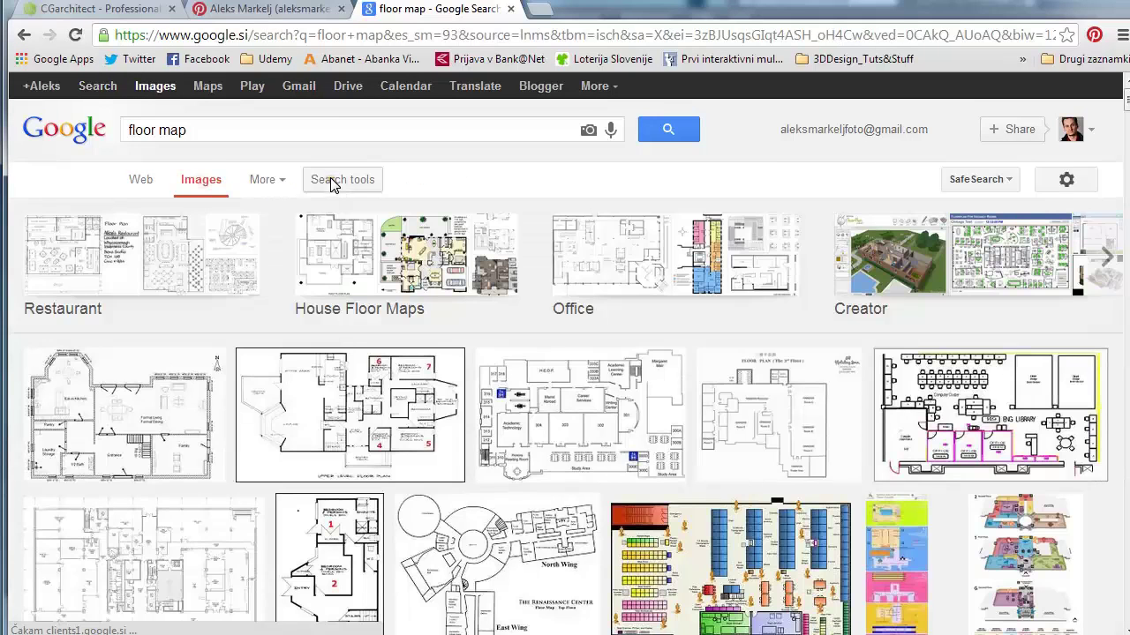
Filter the floor map images to Large size and look through the plans.
left_click(334, 181)
left_click(159, 223)
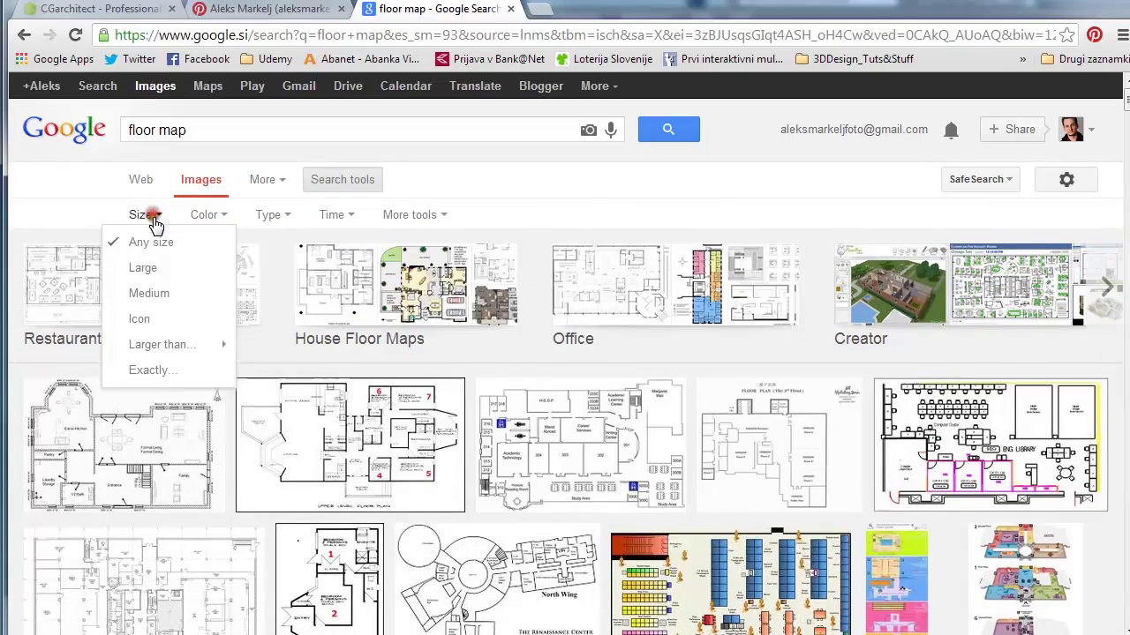
left_click(153, 269)
scroll(583, 447, "down", 3)
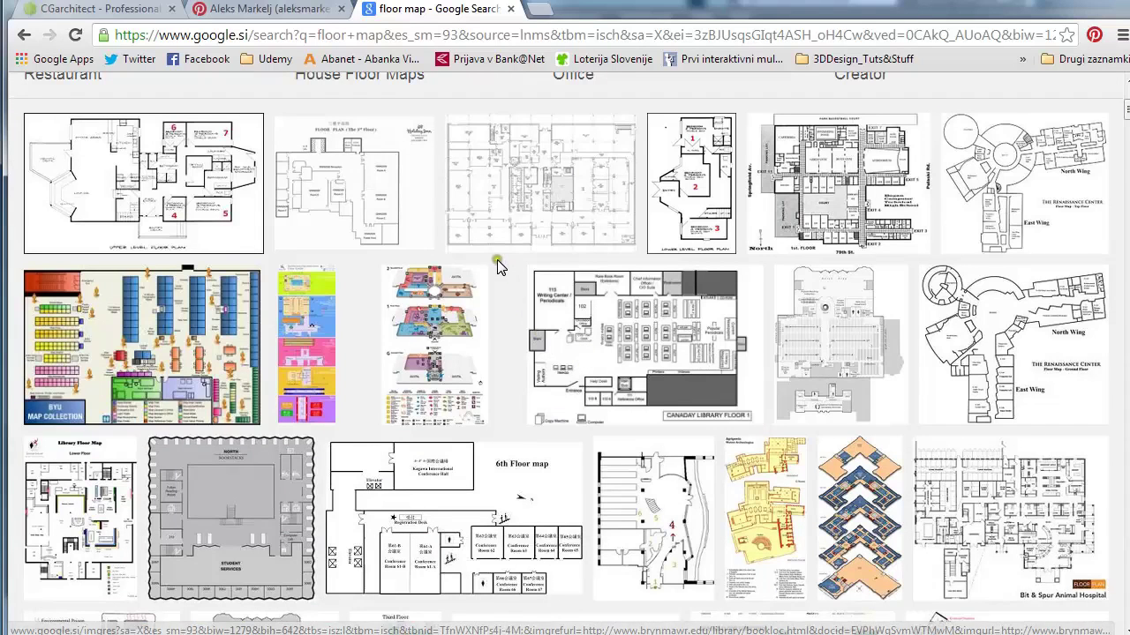
Switch to 3ds Max and set up a single maximized Top viewport with the grid hidden.
key("alt+Tab")
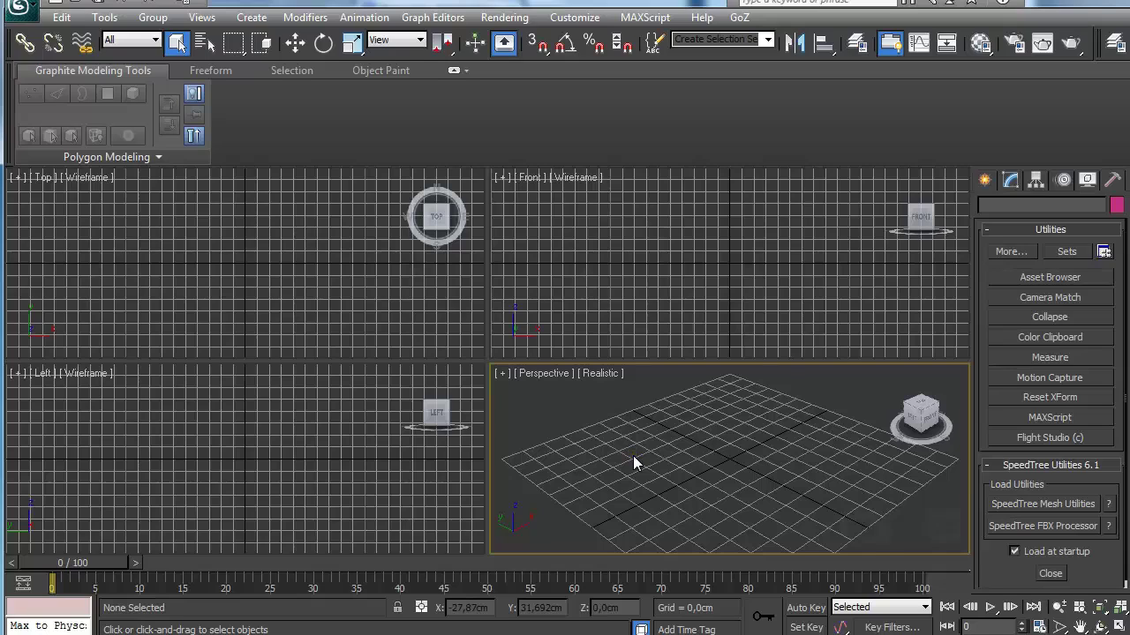
key("alt+w")
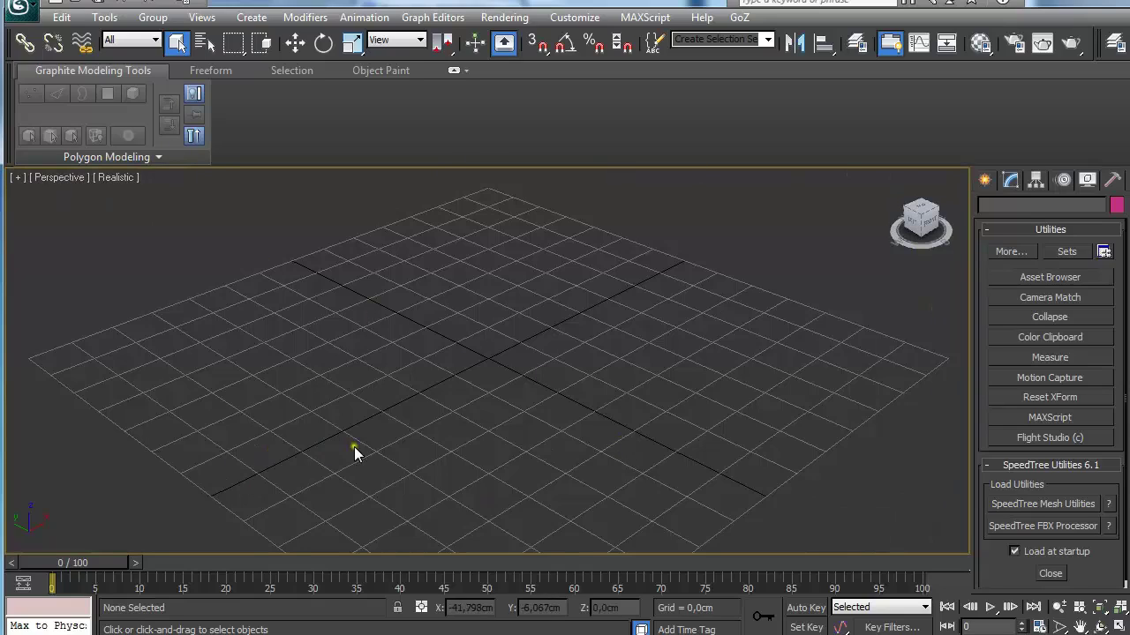
key("t")
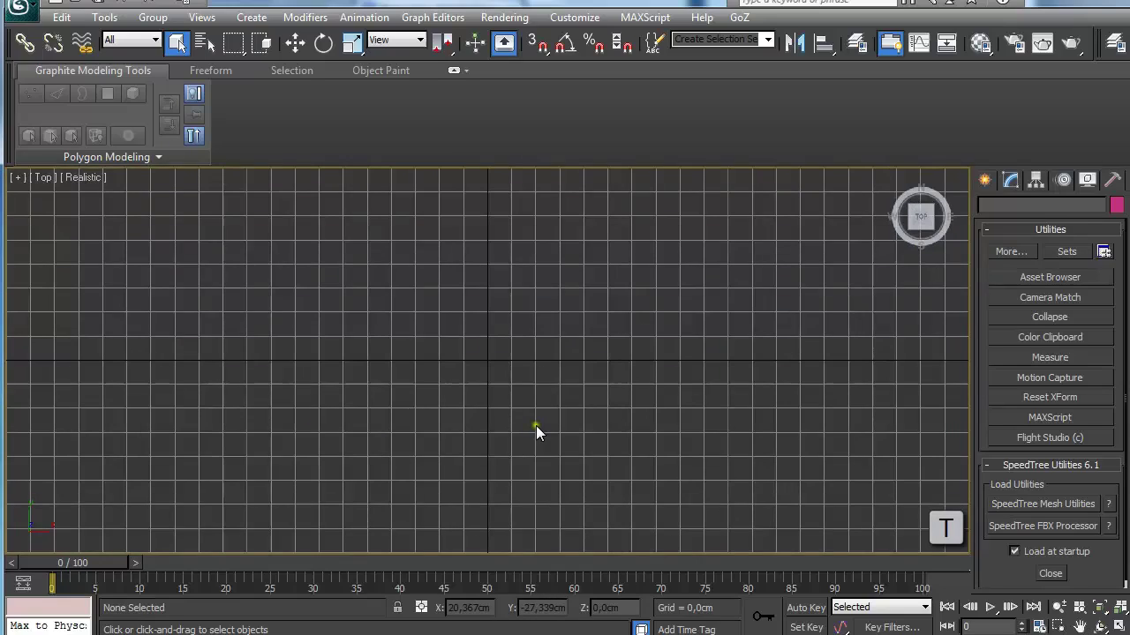
key("g")
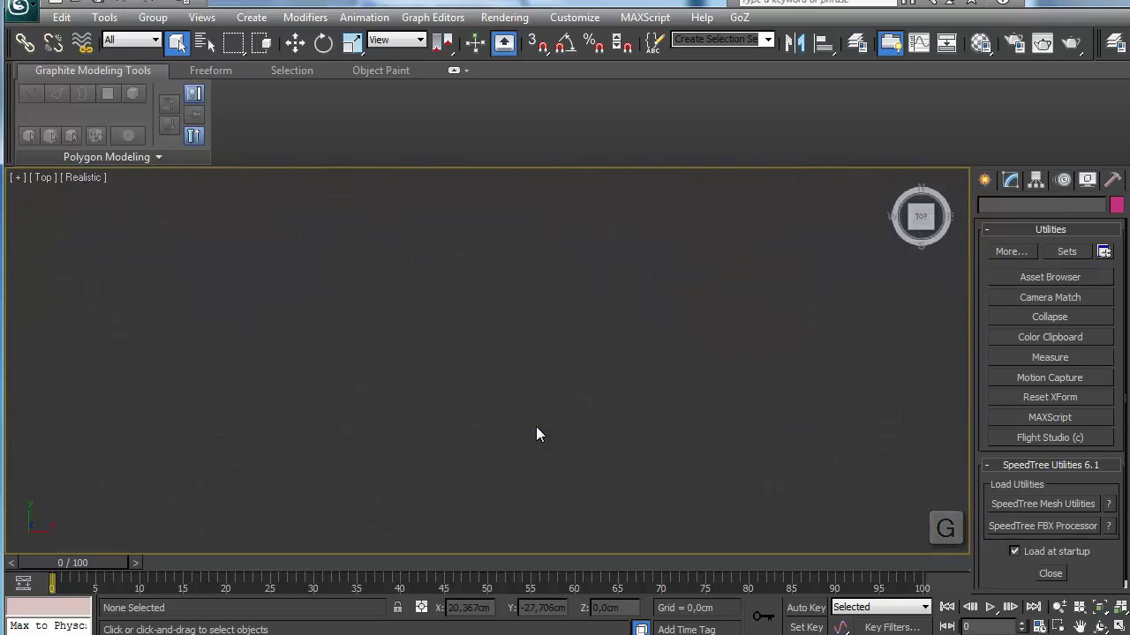
Create a standard Plane about 148.6 cm long and 135.8 cm wide in the Top view.
left_click(985, 181)
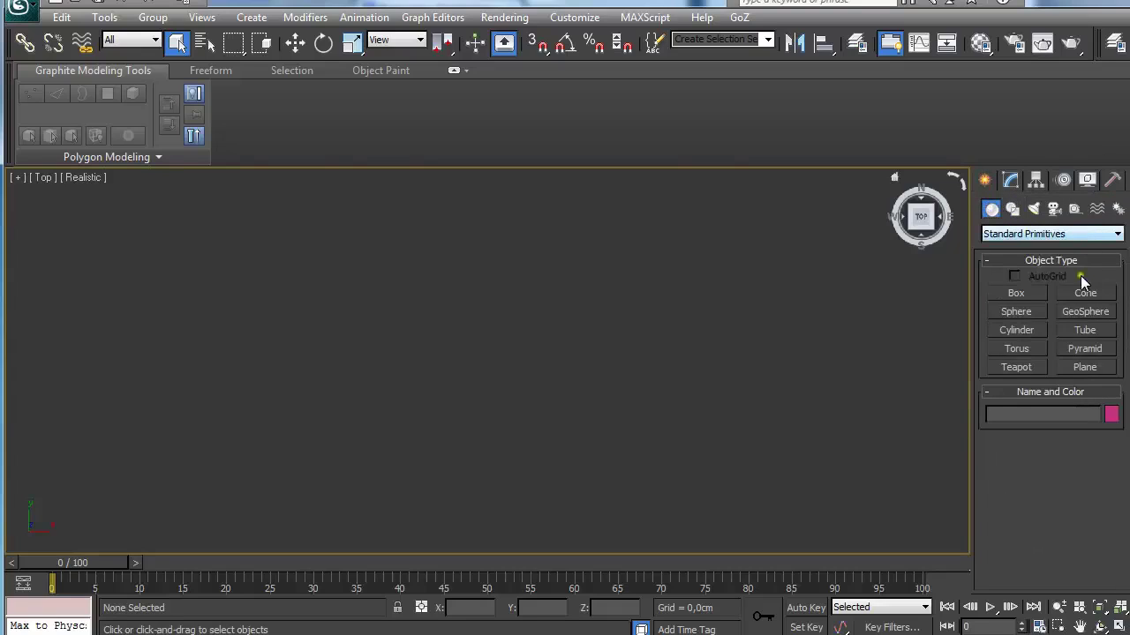
left_click(1086, 367)
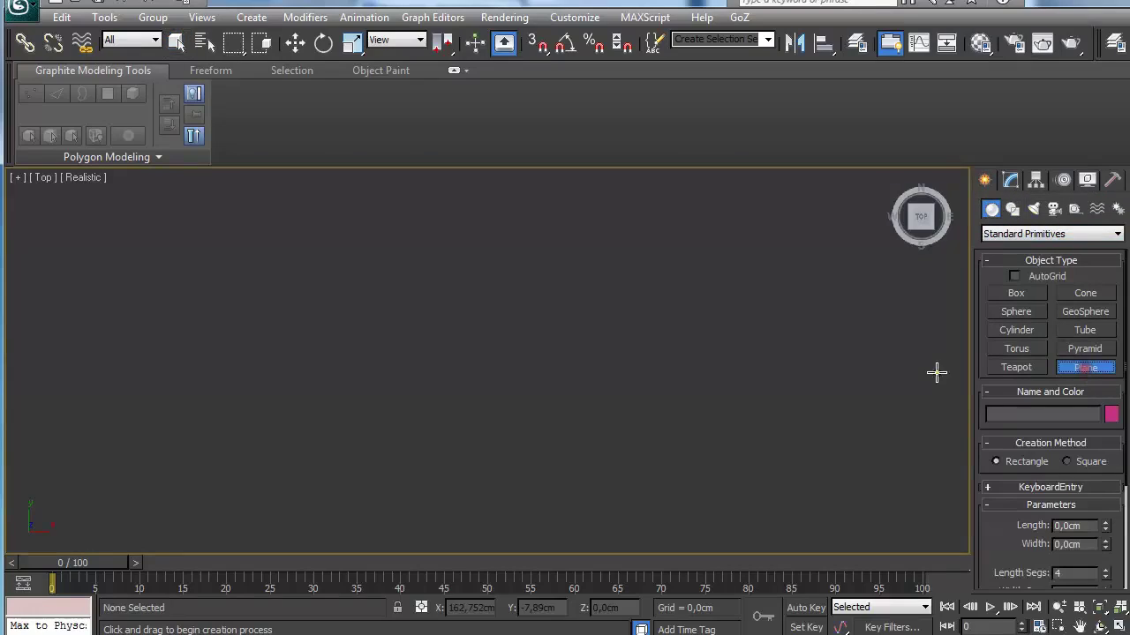
left_click_drag(357, 198, 686, 554)
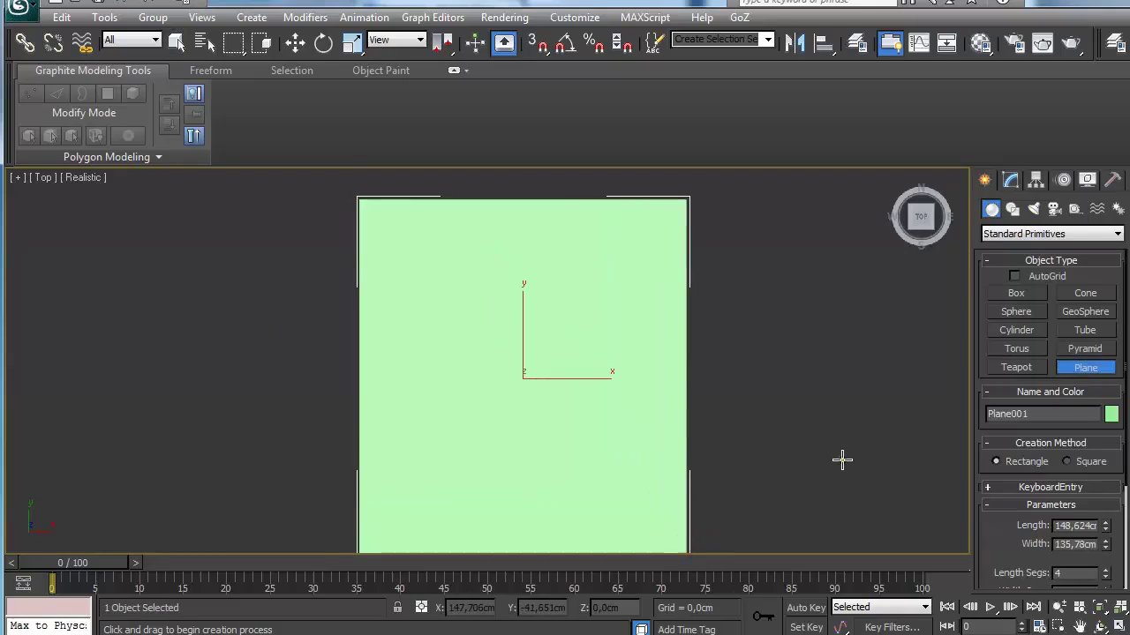
right_click(789, 387)
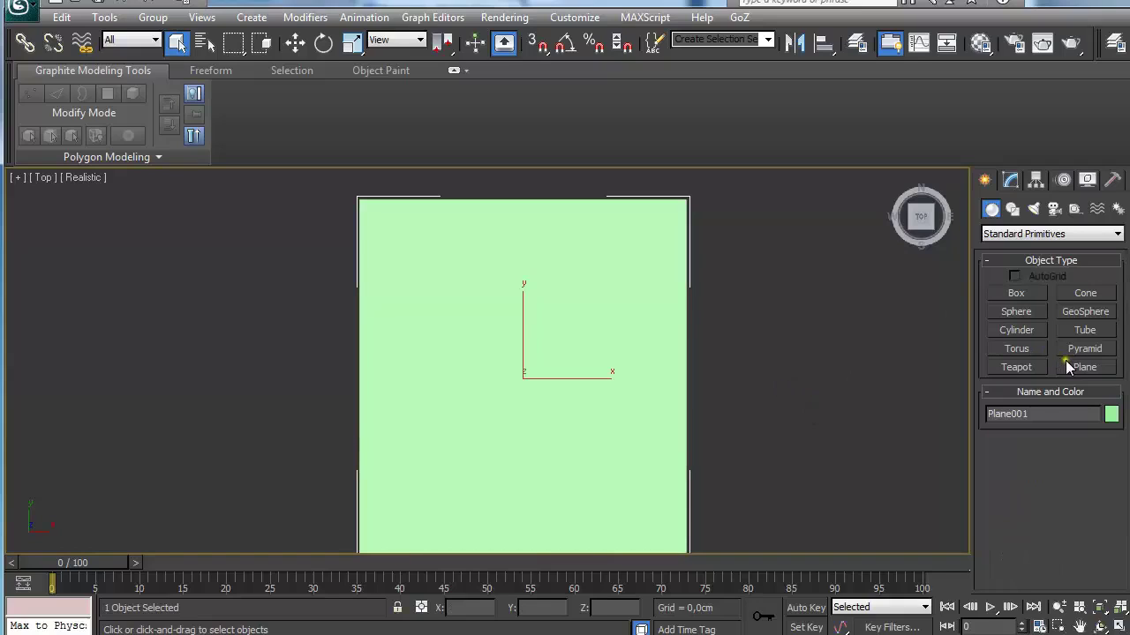
key("z")
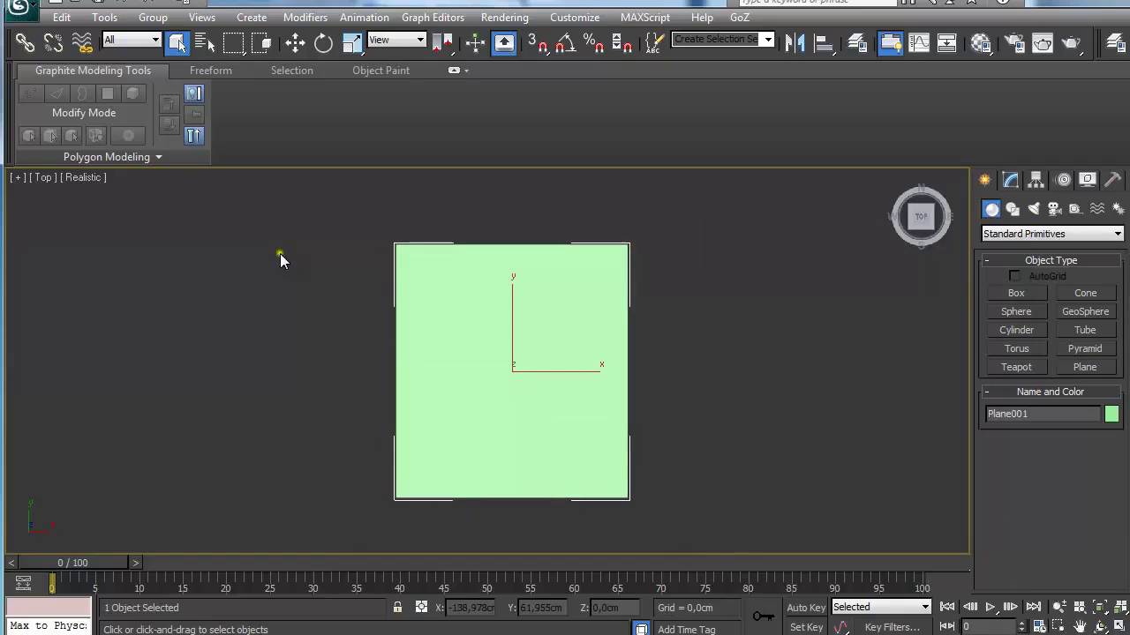
Set the Top viewport to Shaded, with Selection Brackets off and Display Selected with Edged Faces on.
left_click(73, 181)
left_click(106, 217)
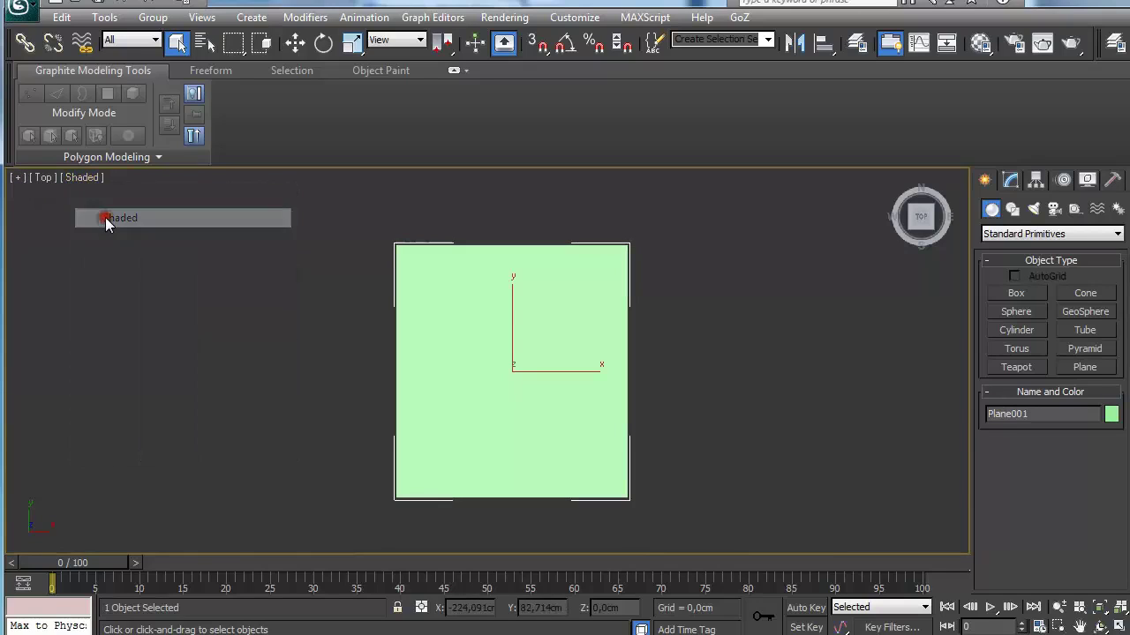
left_click(17, 177)
left_click(88, 393)
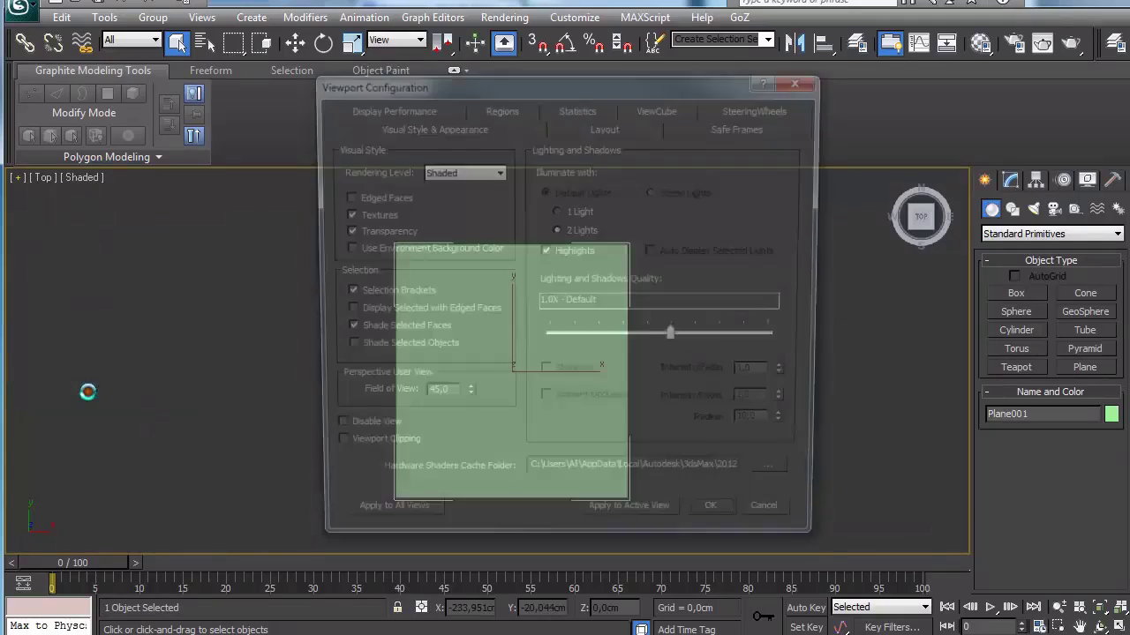
left_click(357, 294)
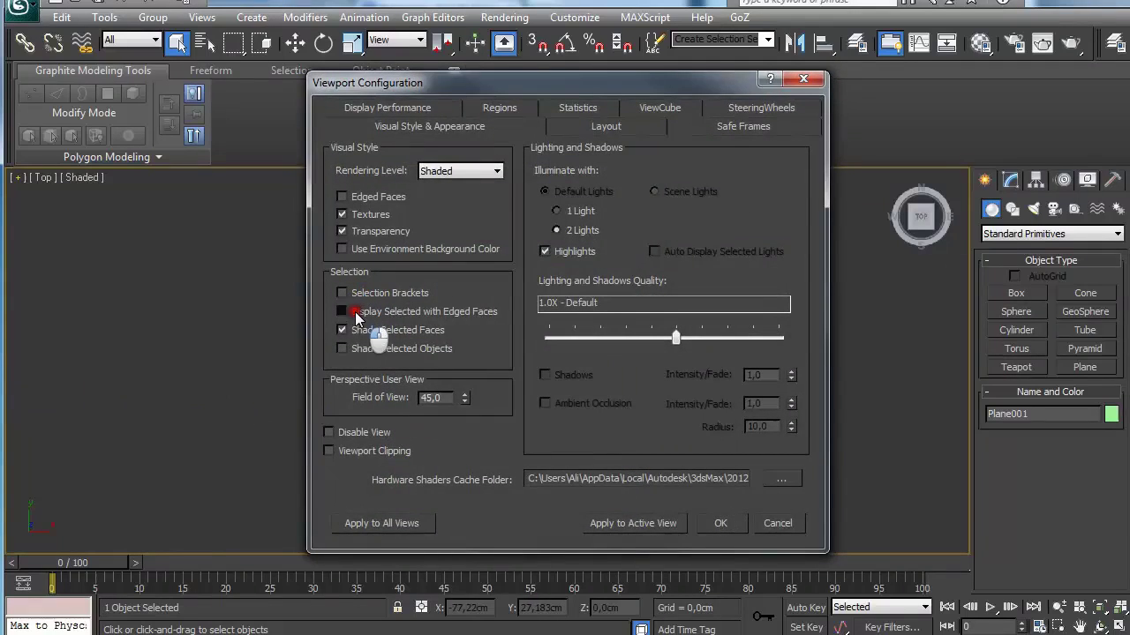
left_click(355, 312)
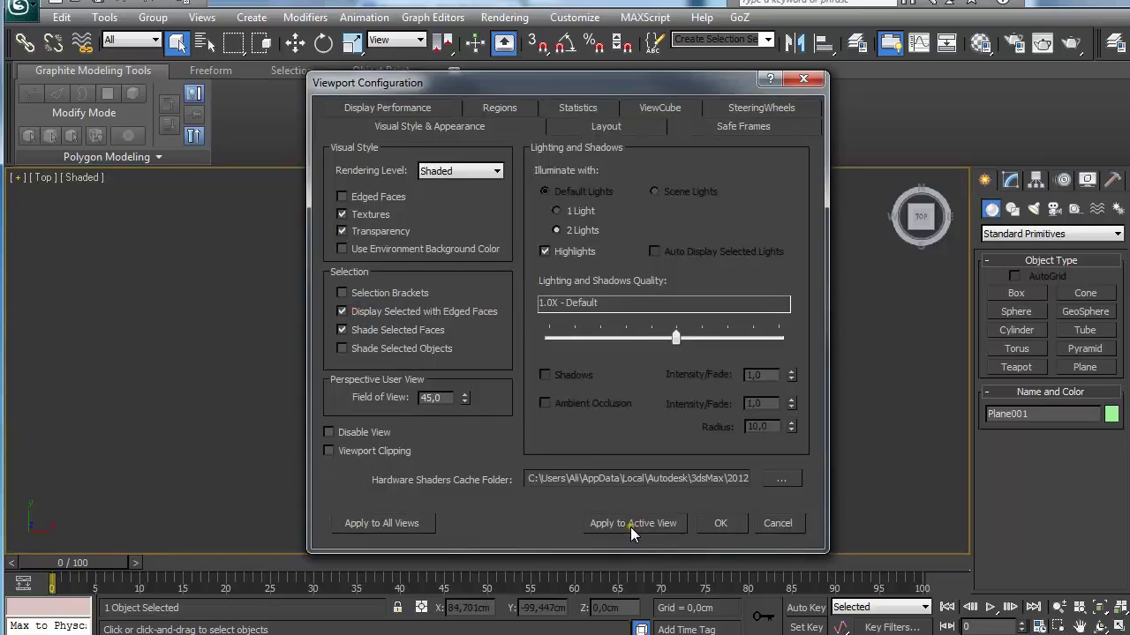
left_click(718, 525)
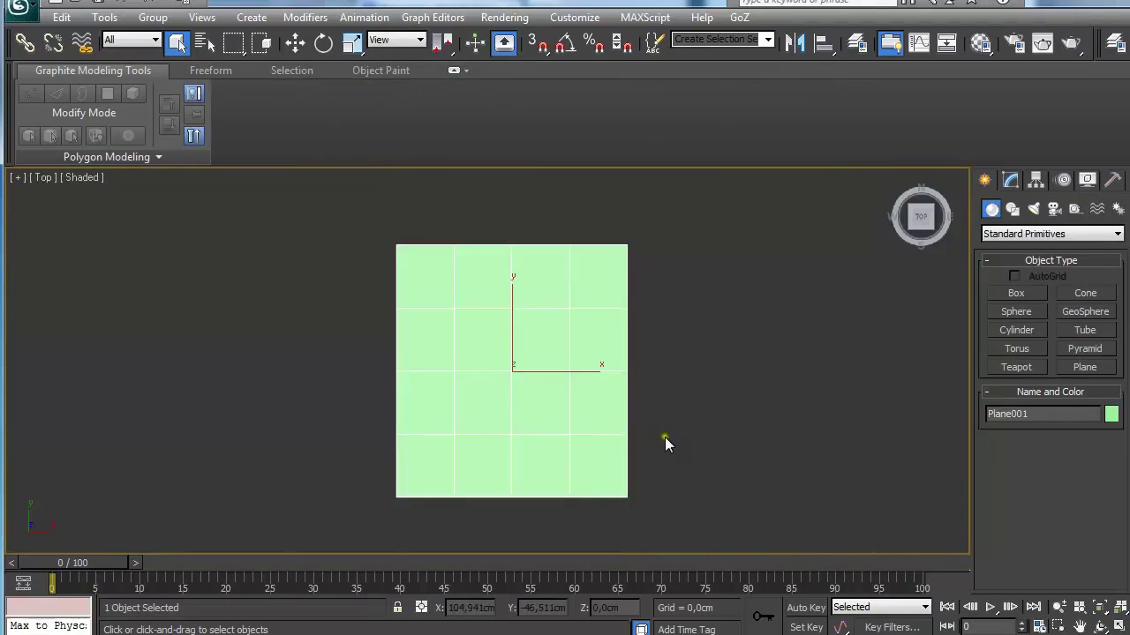
Change the plane's object color to a light gray custom color.
left_click(1111, 414)
left_click(685, 361)
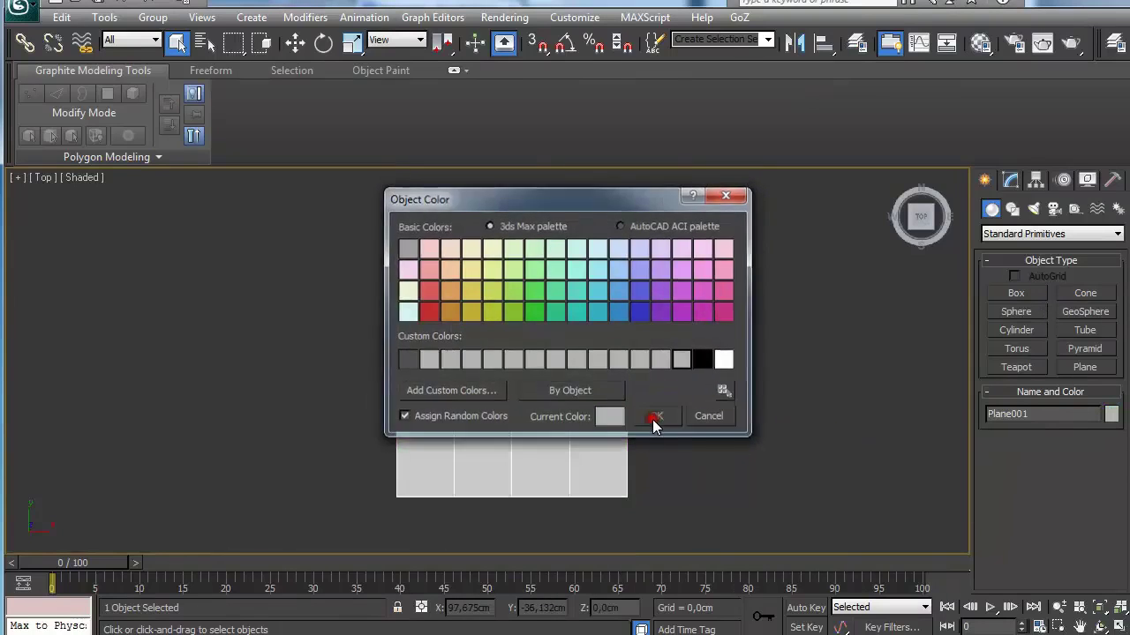
left_click(655, 417)
key("z")
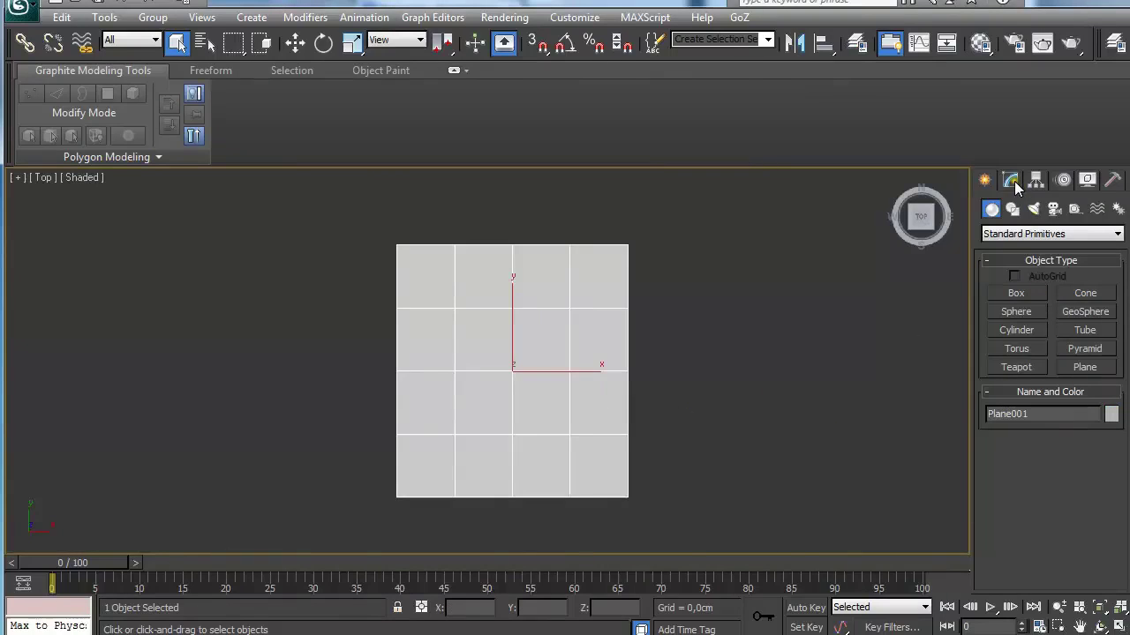
Set the plane's length segments and width segments to 1 each.
left_click(1012, 182)
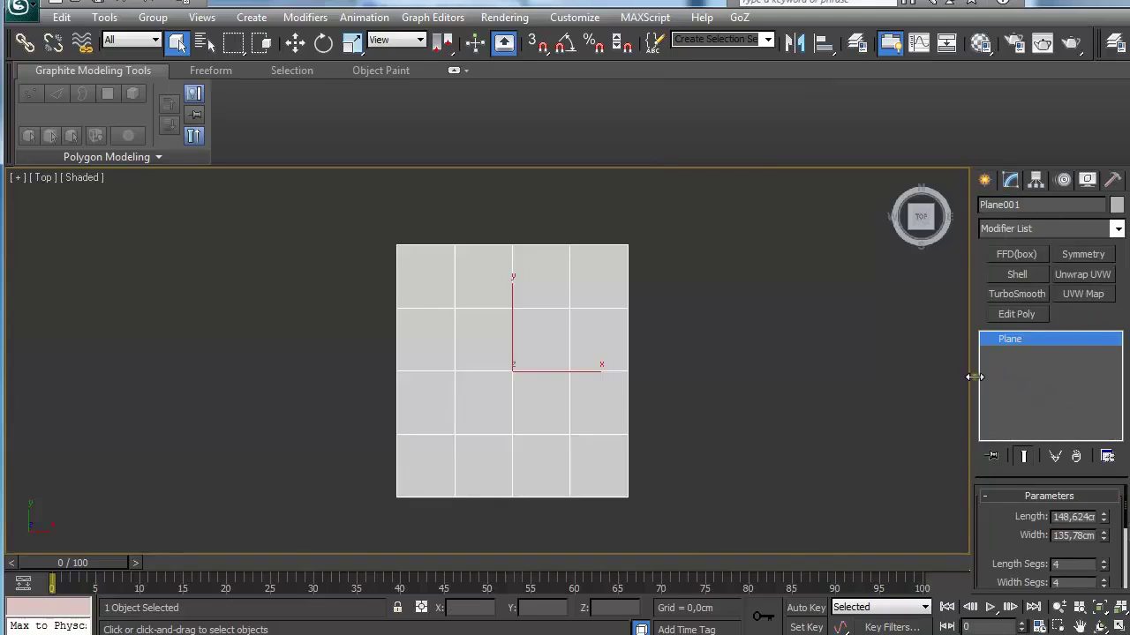
left_click_drag(974, 376, 928, 374)
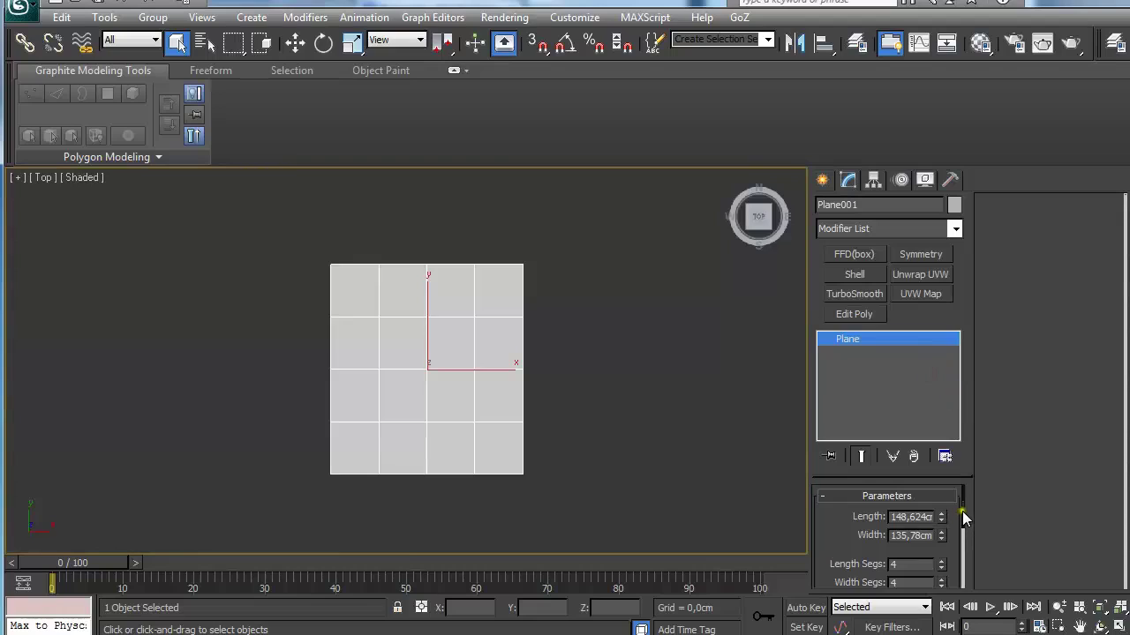
scroll(960, 520, "down", 2)
left_click(894, 538)
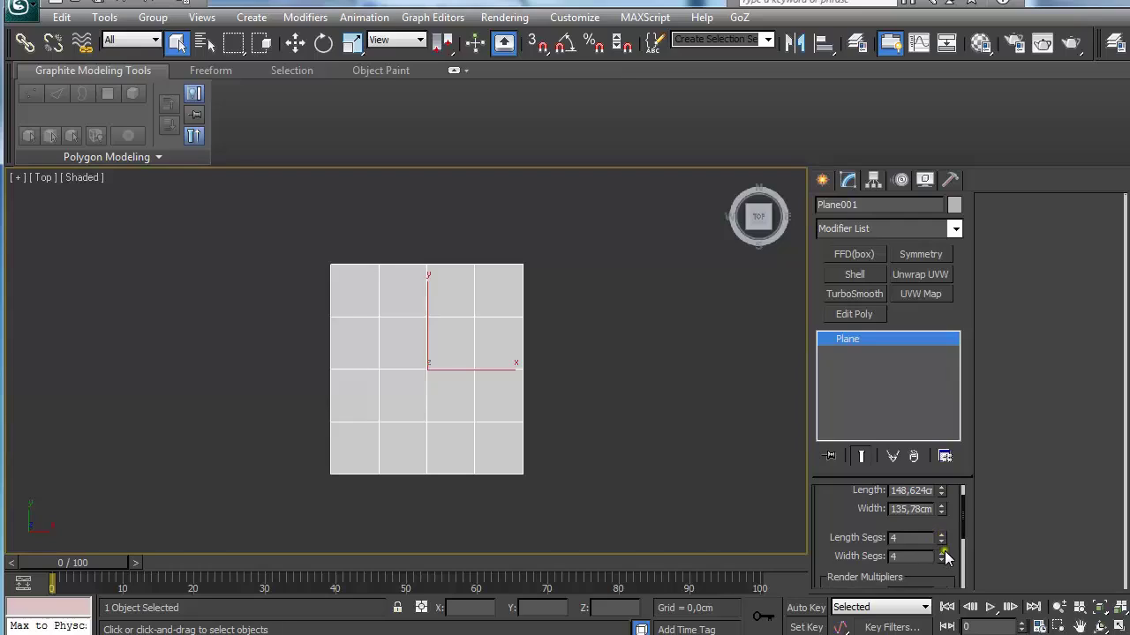
right_click(942, 541)
right_click(942, 557)
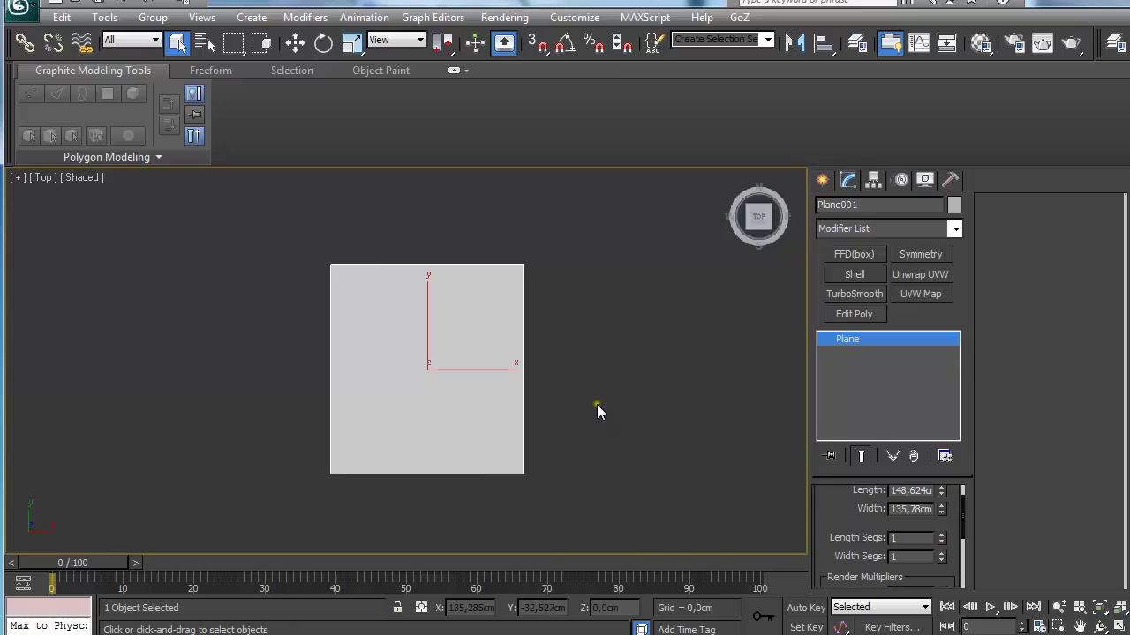
scroll(617, 409, "up", 3)
left_click_drag(808, 394, 978, 402)
scroll(827, 366, "down", 3)
middle_click_drag(774, 361, 765, 333)
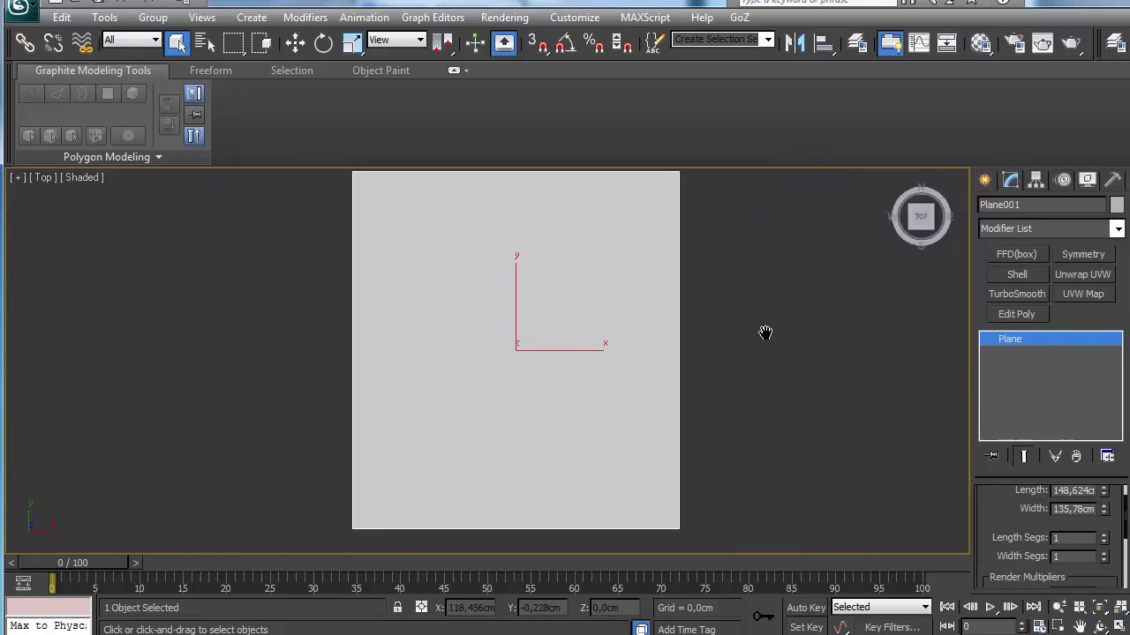
Add a Bitmap map to the Diffuse color of the first sample material, 01 - Default, in the Material Editor.
key("m")
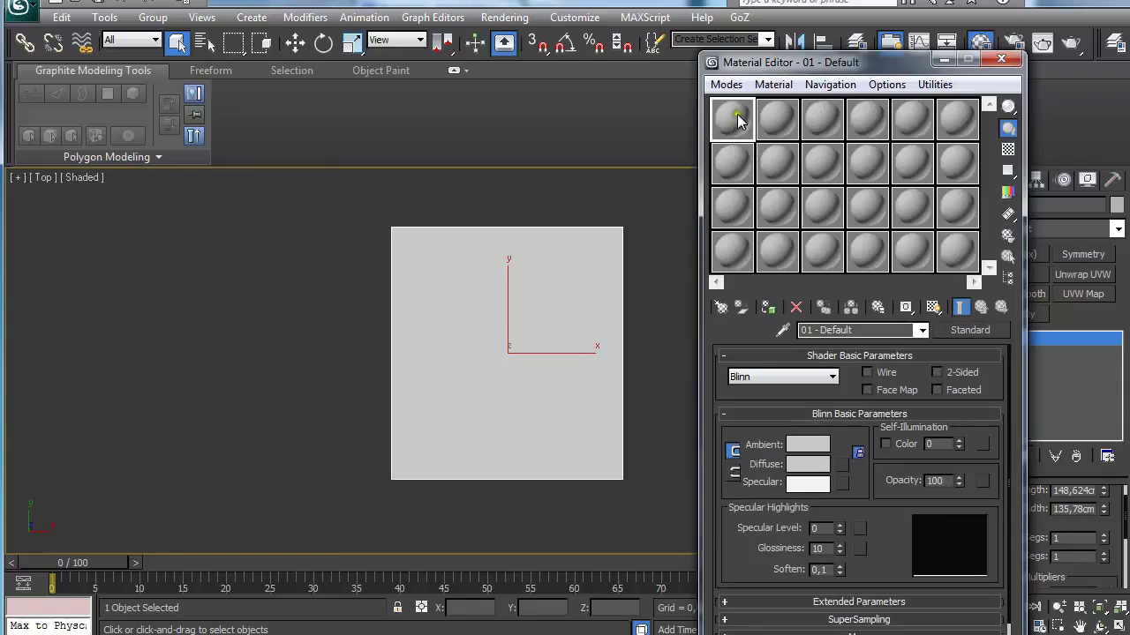
left_click(733, 155)
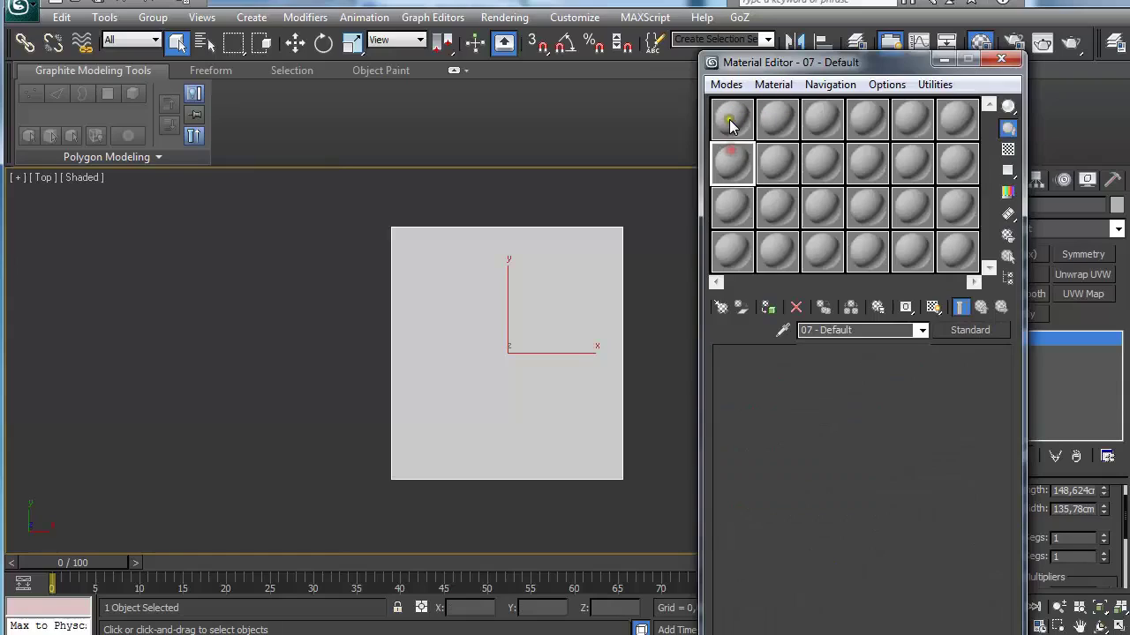
left_click(729, 123)
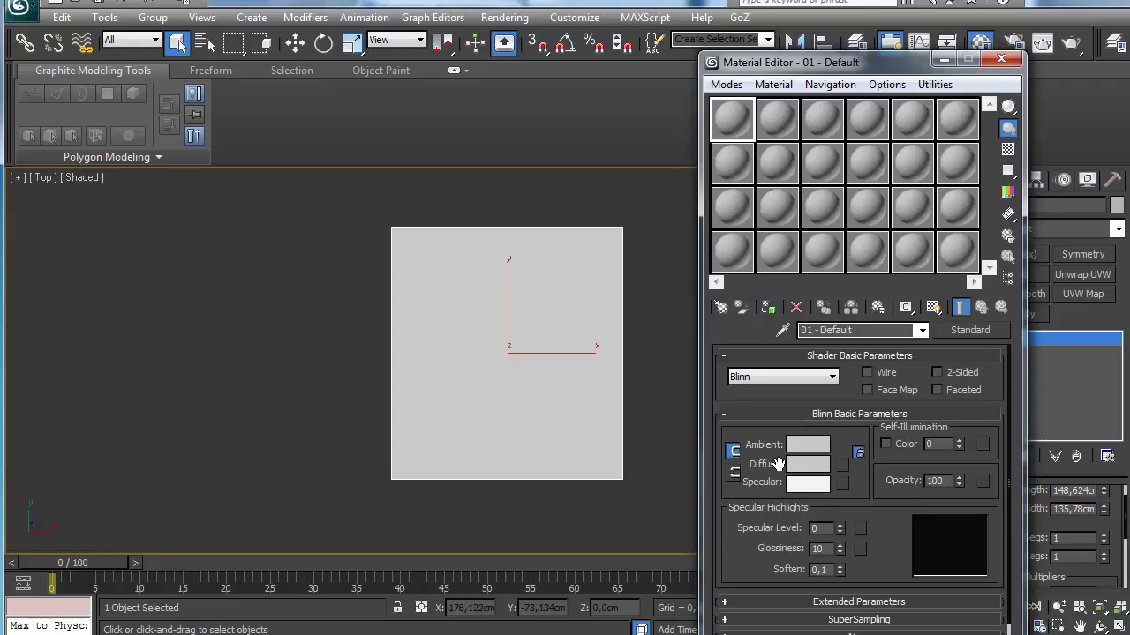
left_click(842, 465)
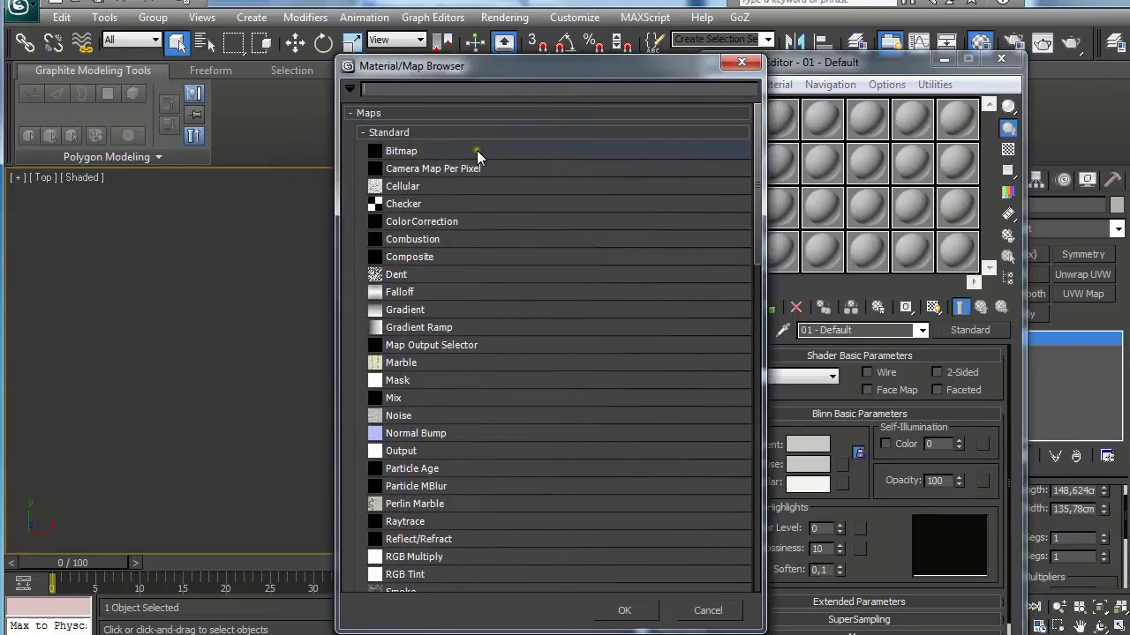
left_click(477, 152)
double_click(476, 152)
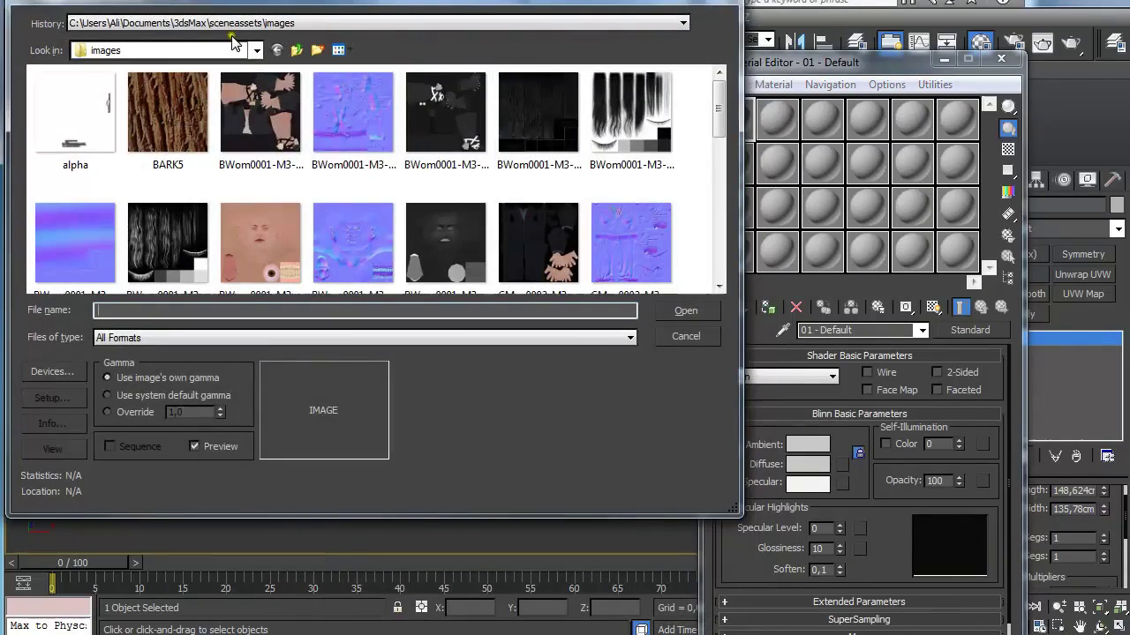
Load the floor plan image 434-17-mf-w1024 from E:\Udemy\Architecture\ReferenceImages as the bitmap.
left_click(222, 23)
left_click(222, 23)
left_click(254, 50)
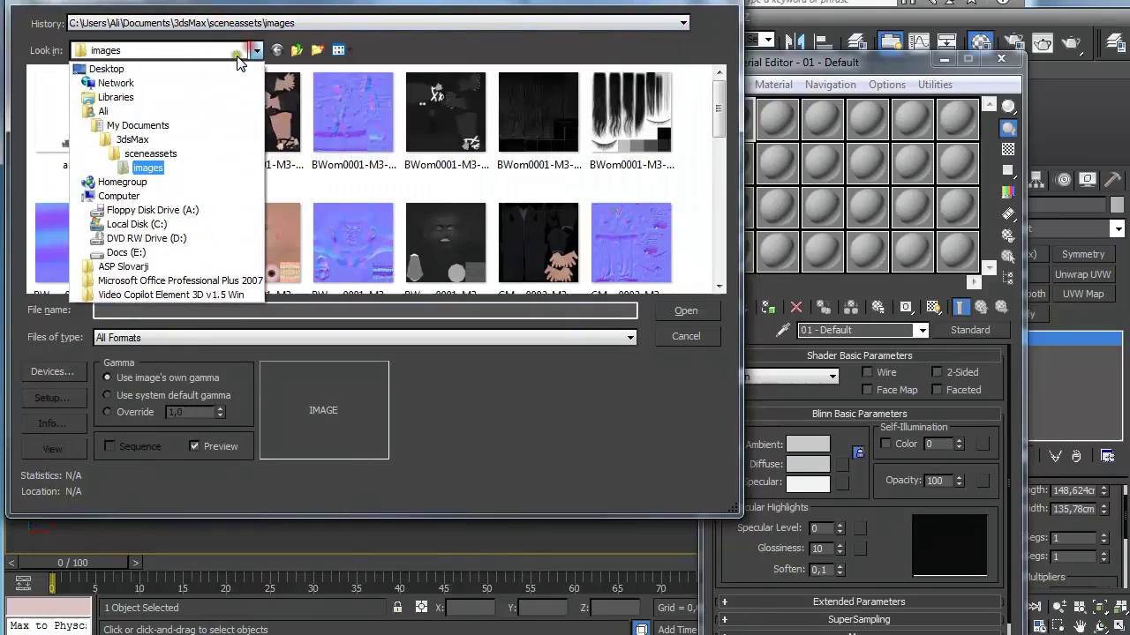
left_click(156, 252)
left_click(114, 147)
key("u")
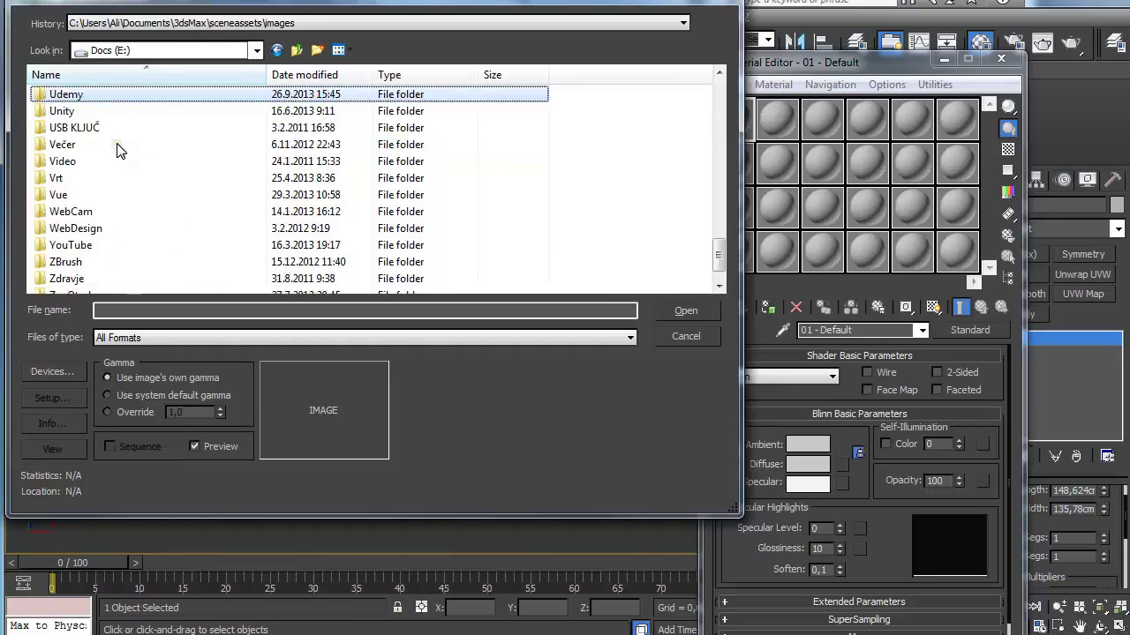
key("Return")
double_click(71, 94)
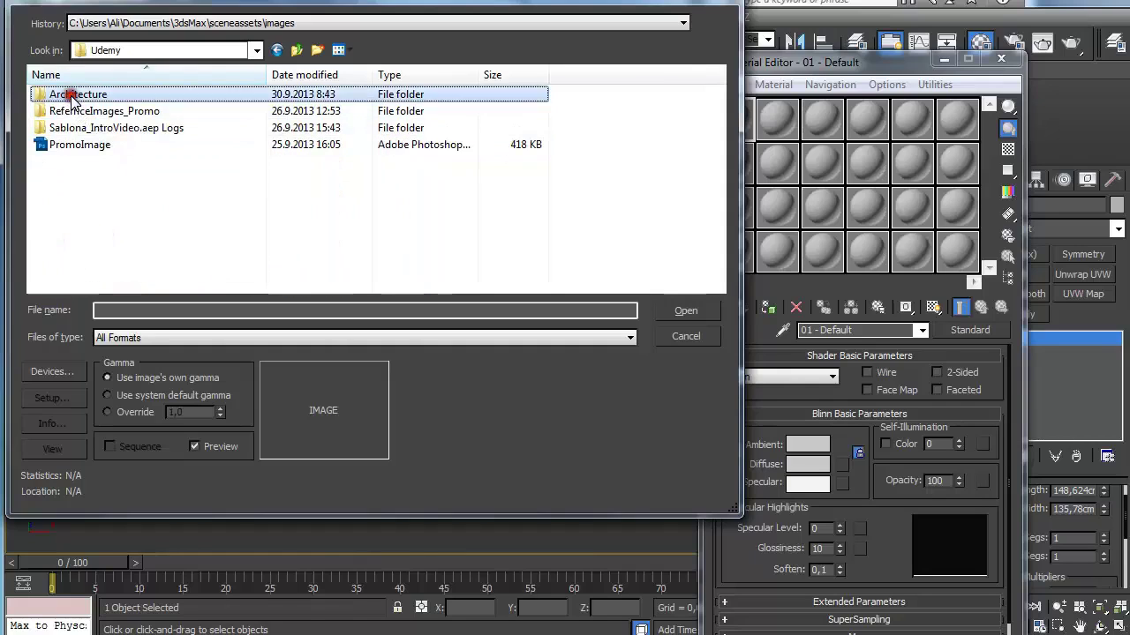
double_click(229, 122)
left_click(168, 115)
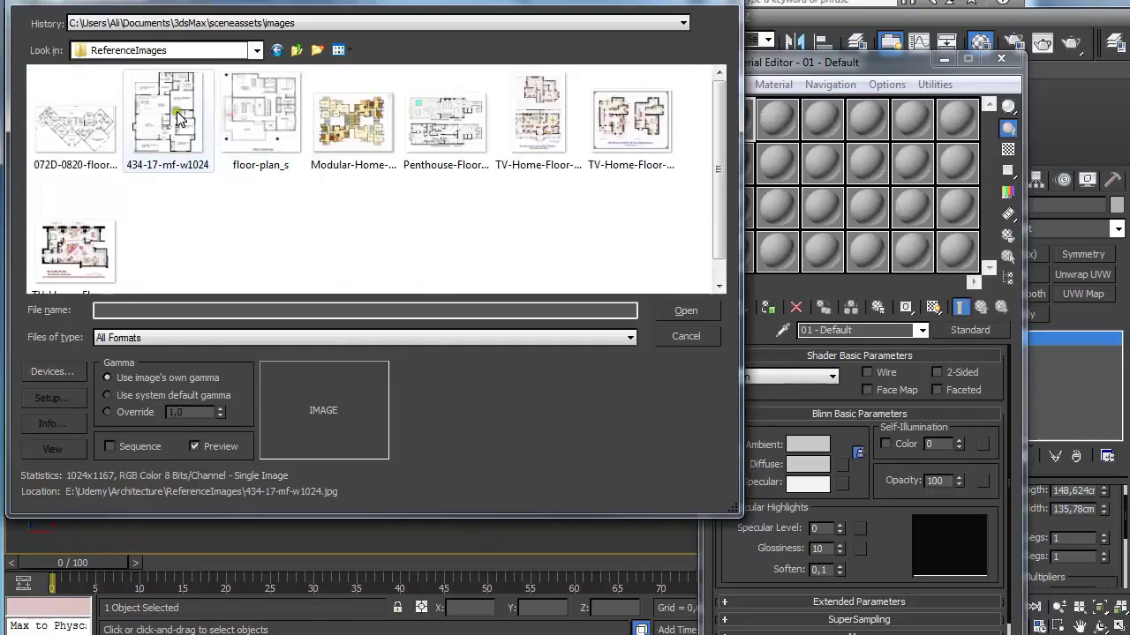
left_click(686, 310)
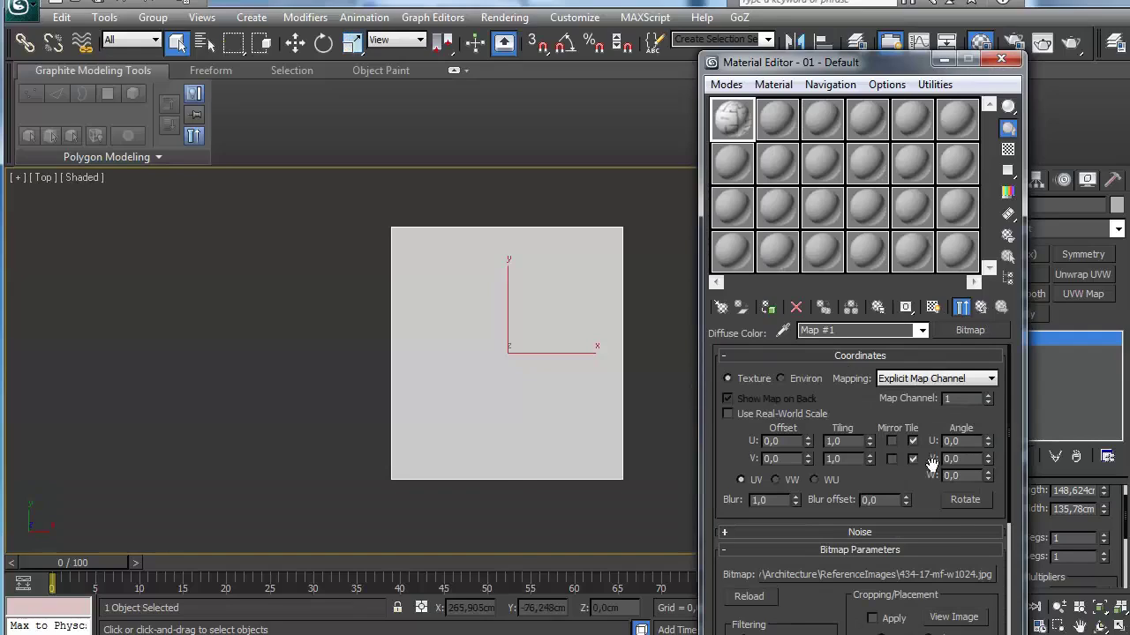
Assign the floor plan material to the plane, show it shaded in the viewport, and close the Material Editor.
left_click(981, 307)
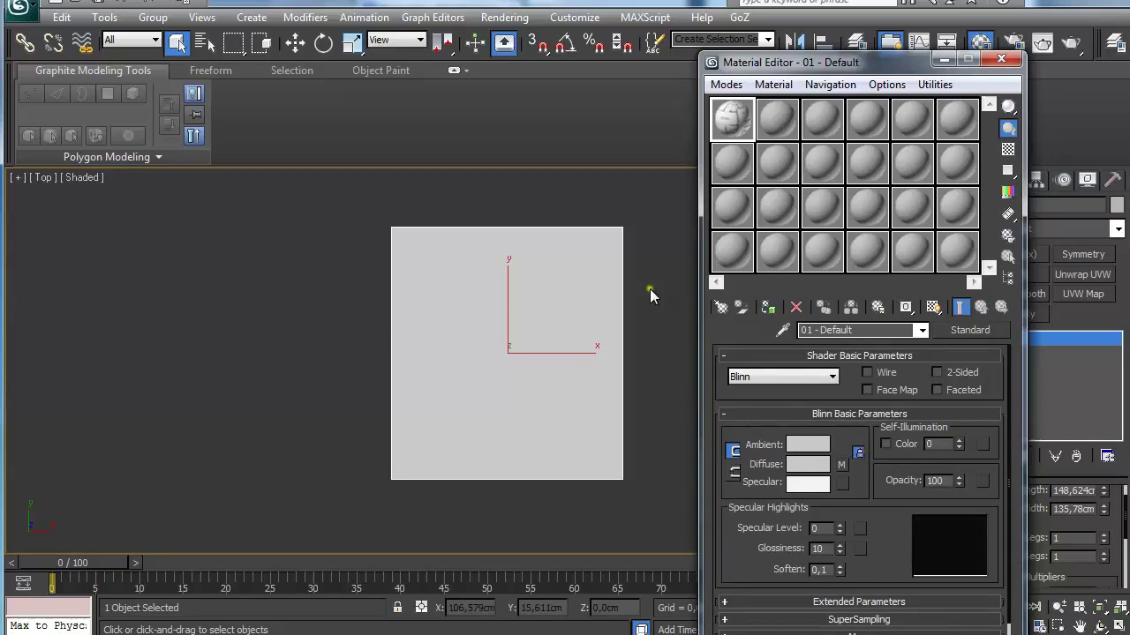
left_click(768, 307)
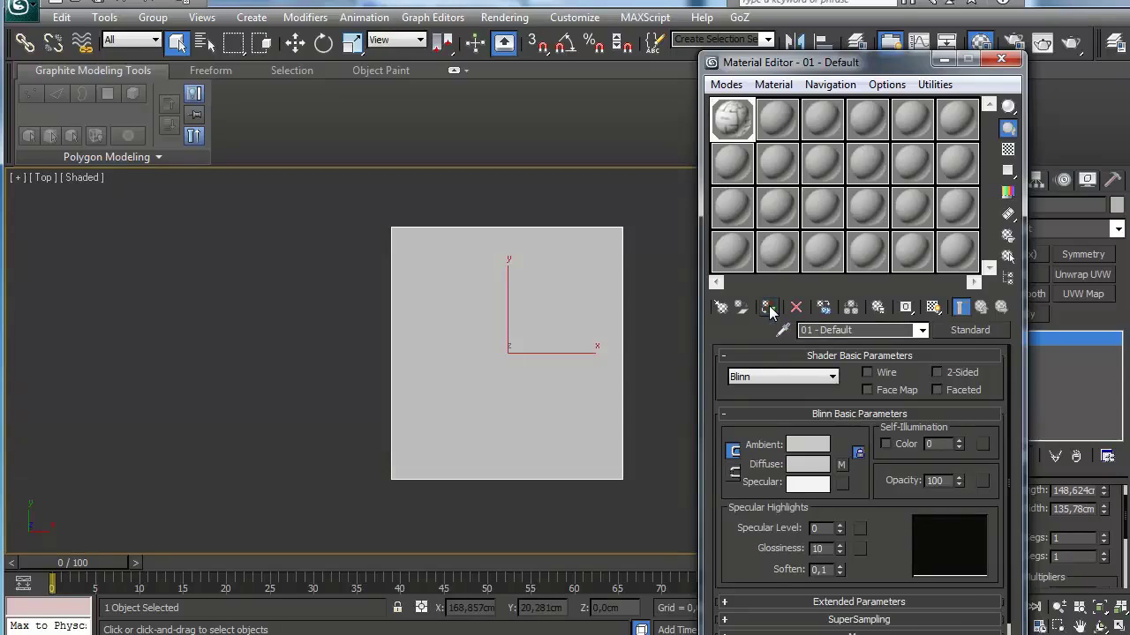
left_click(933, 308)
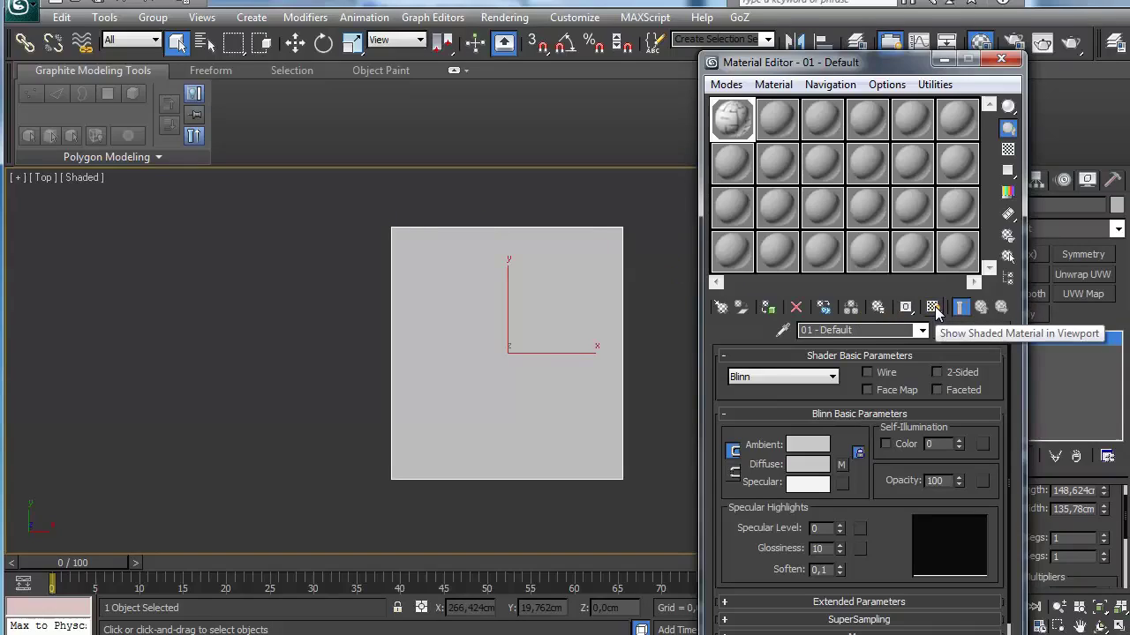
left_click(934, 308)
scroll(546, 356, "up", 5)
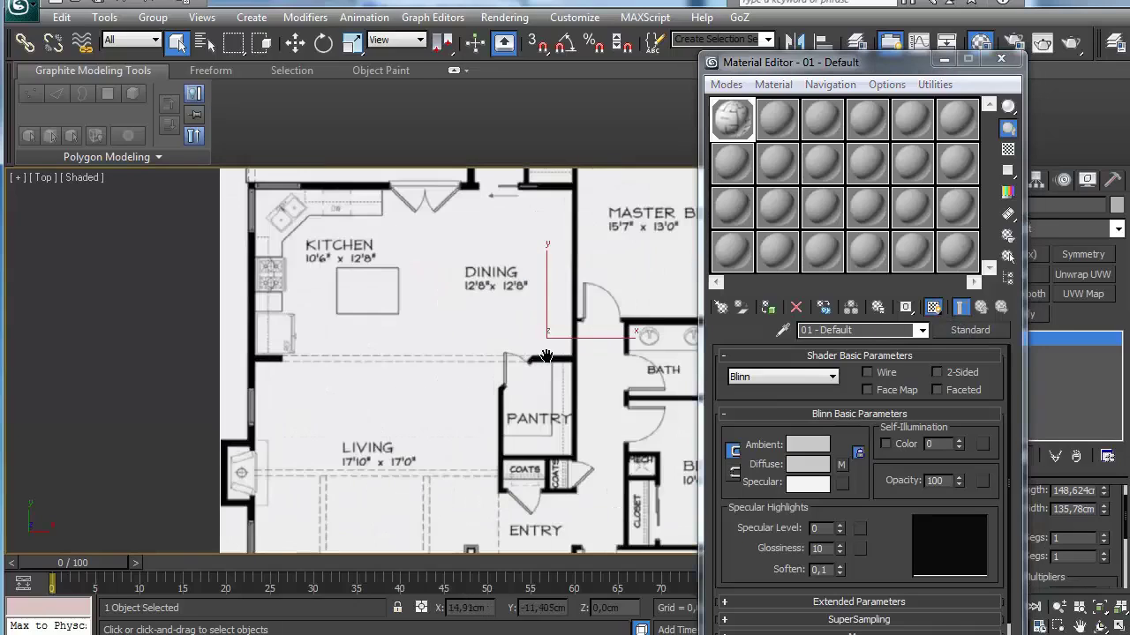
scroll(516, 329, "down", 5)
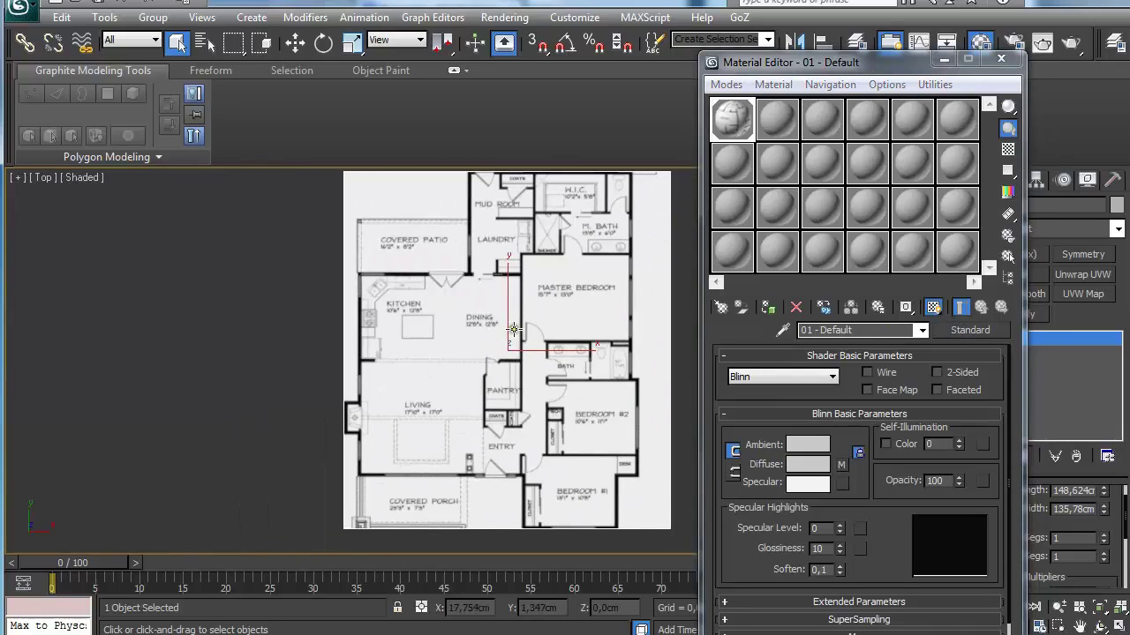
middle_click_drag(513, 329, 510, 337)
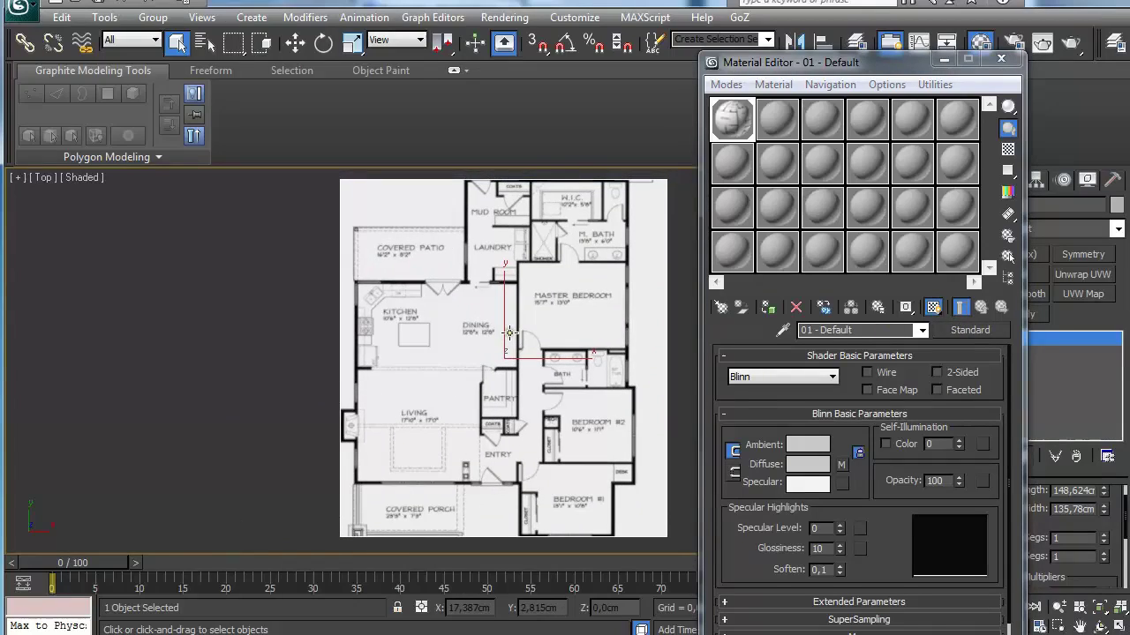
left_click(1001, 59)
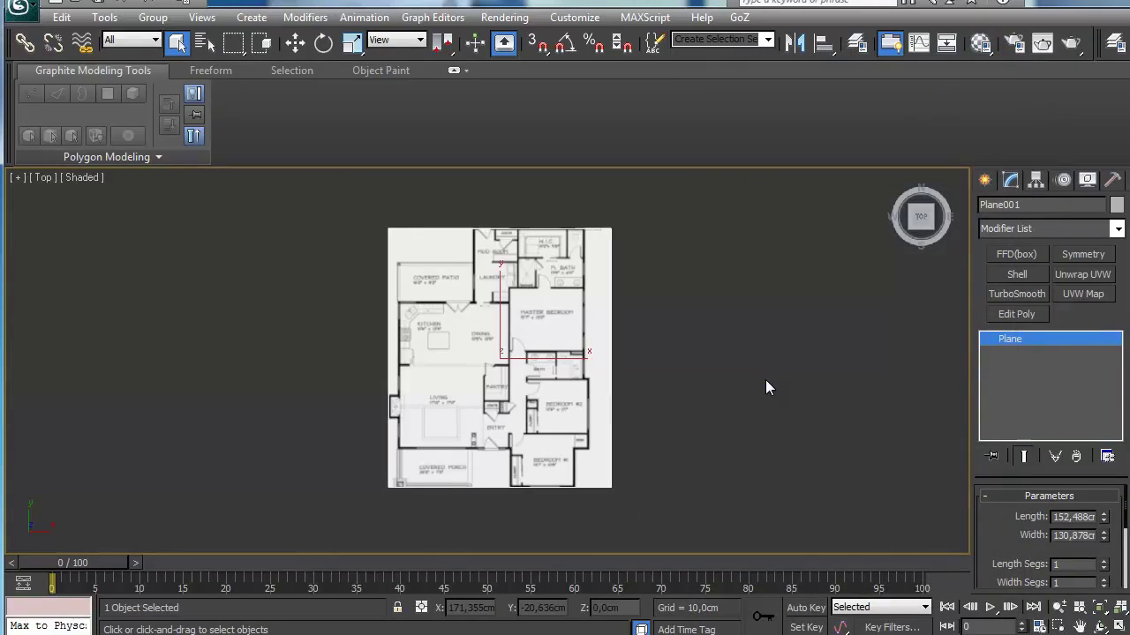
Stretch the plane's length to about 310.8 cm to distort the floor plan image.
scroll(764, 386, "up", 3)
scroll(764, 387, "down", 5)
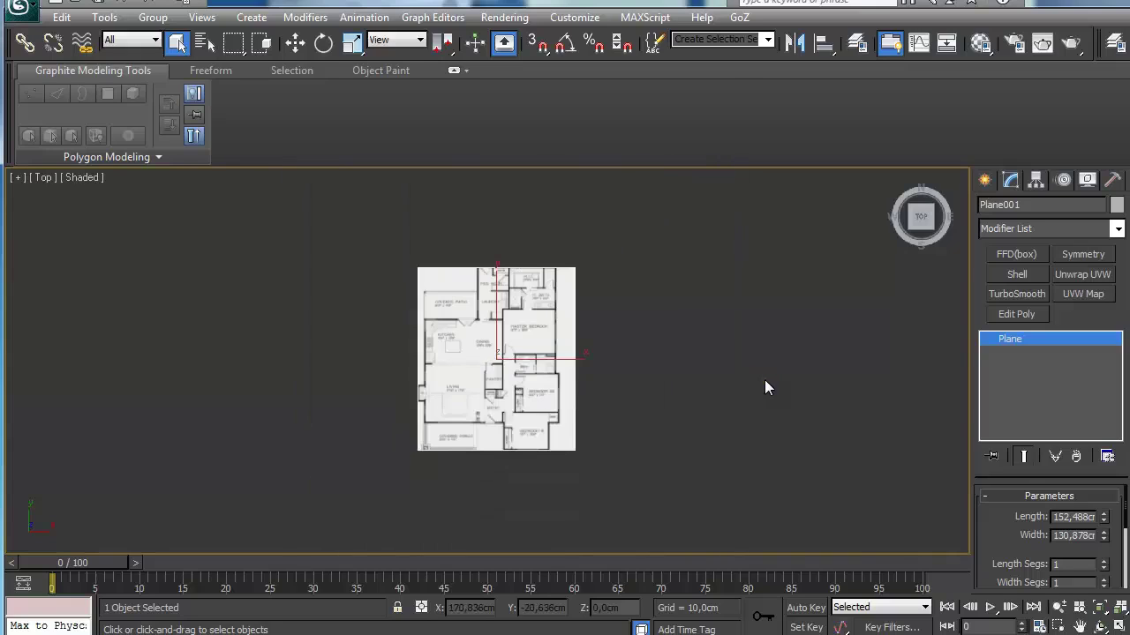
scroll(765, 384, "up", 2)
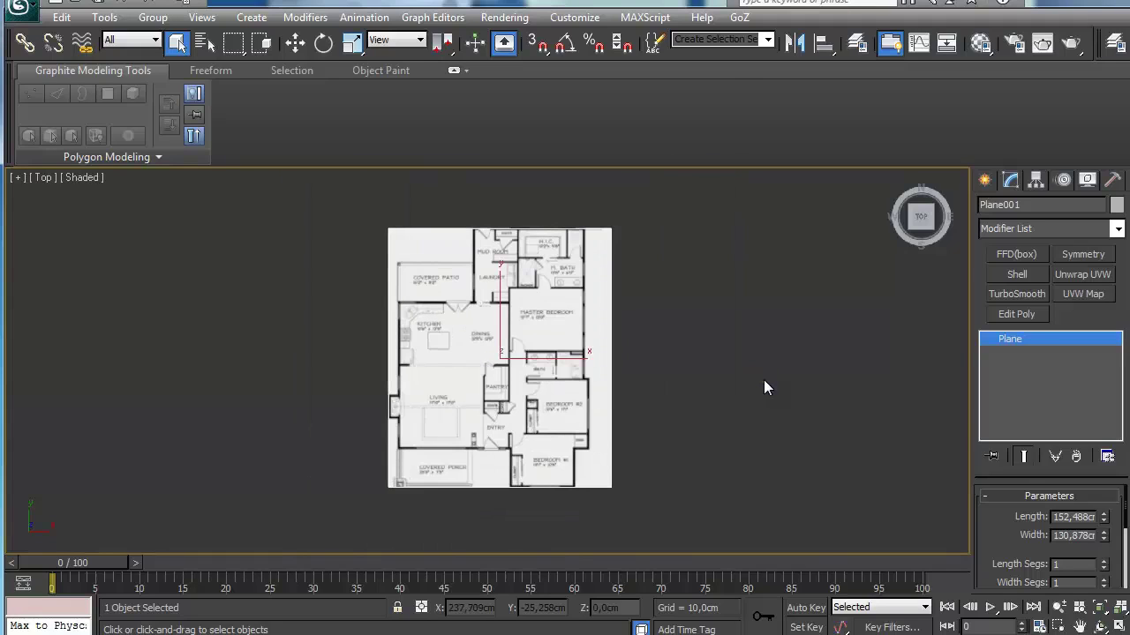
scroll(763, 387, "up", 2)
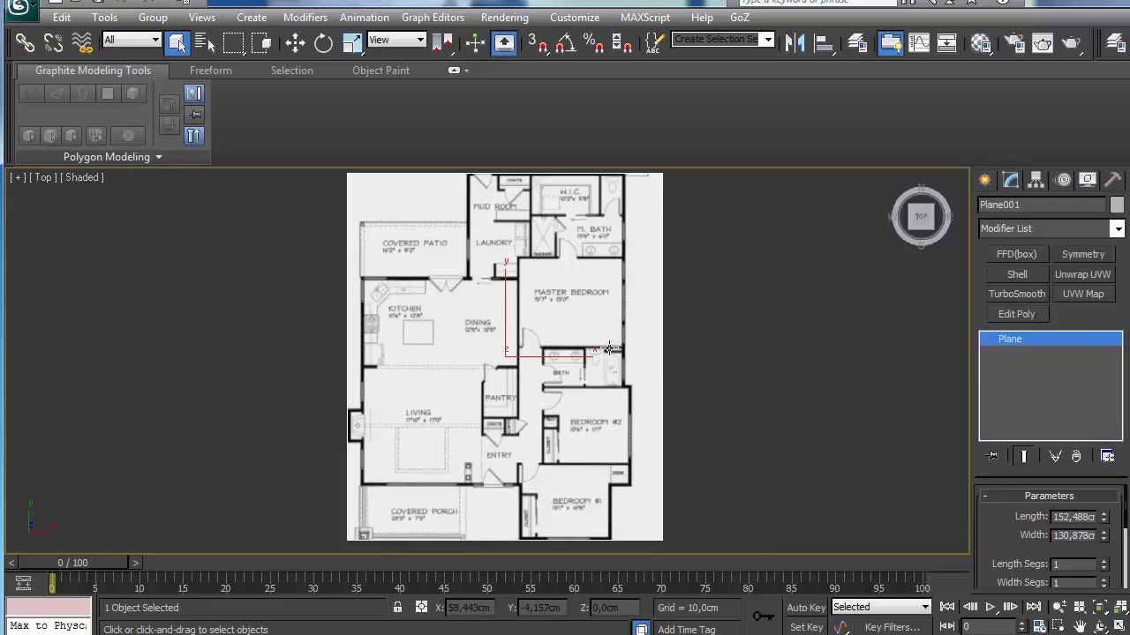
scroll(610, 349, "down", 2)
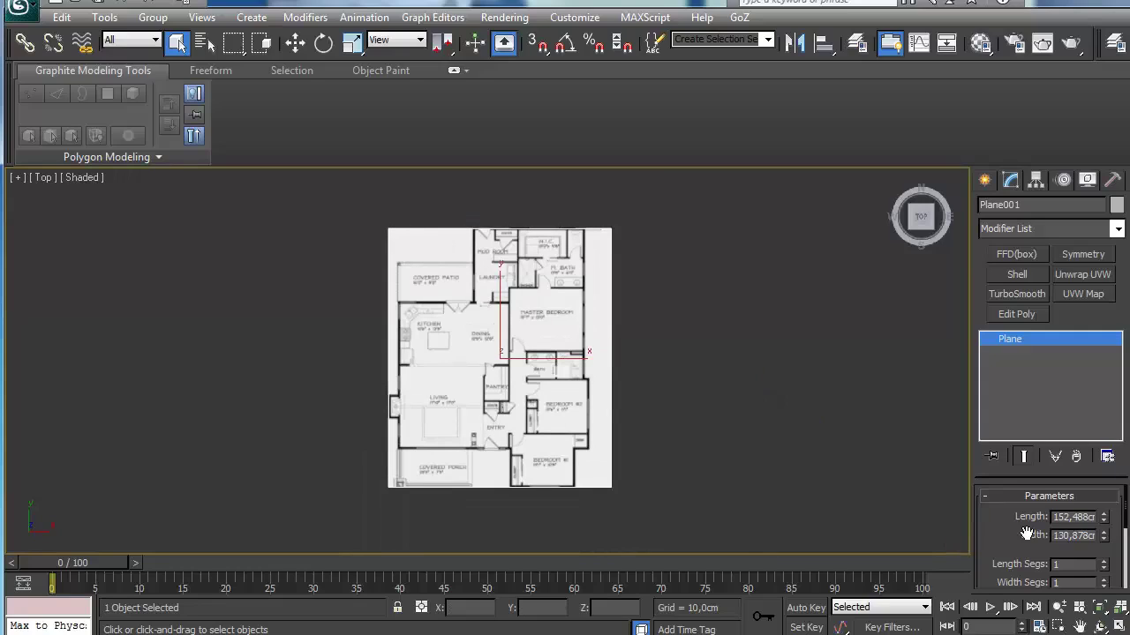
left_click_drag(1105, 519, 1103, 442)
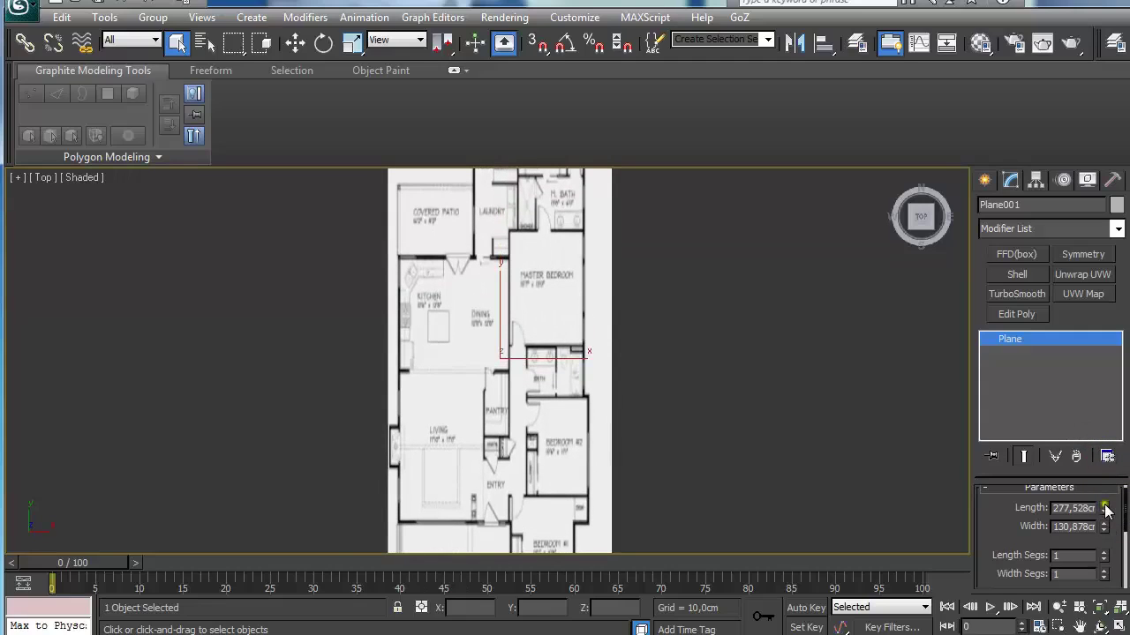
left_click_drag(1106, 510, 1107, 499)
scroll(560, 310, "down", 2)
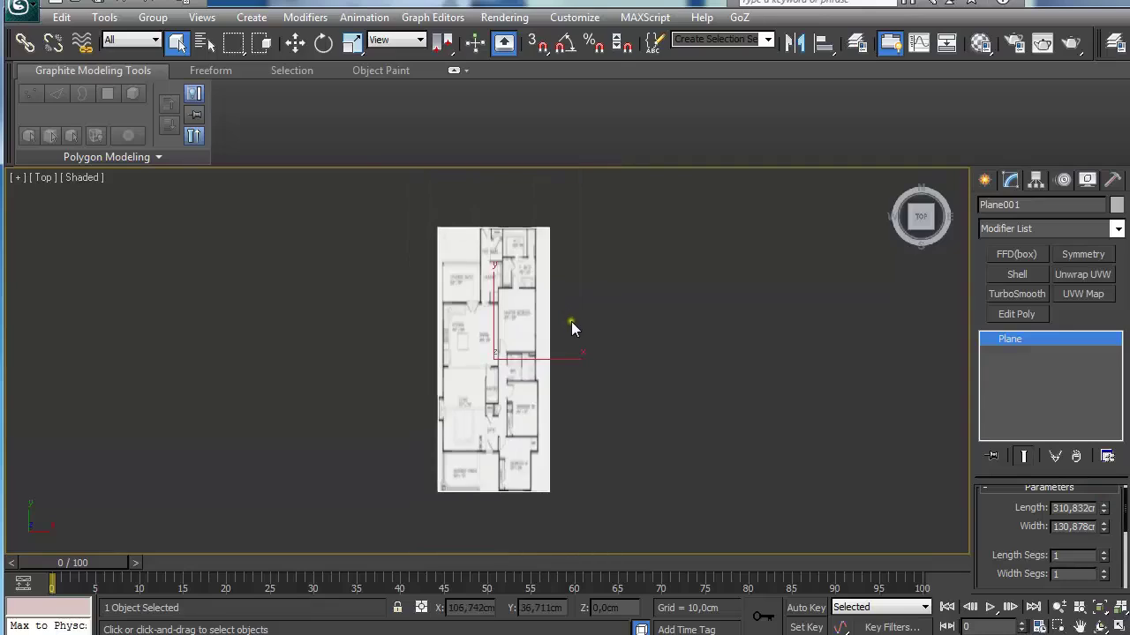
scroll(570, 321, "up", 2)
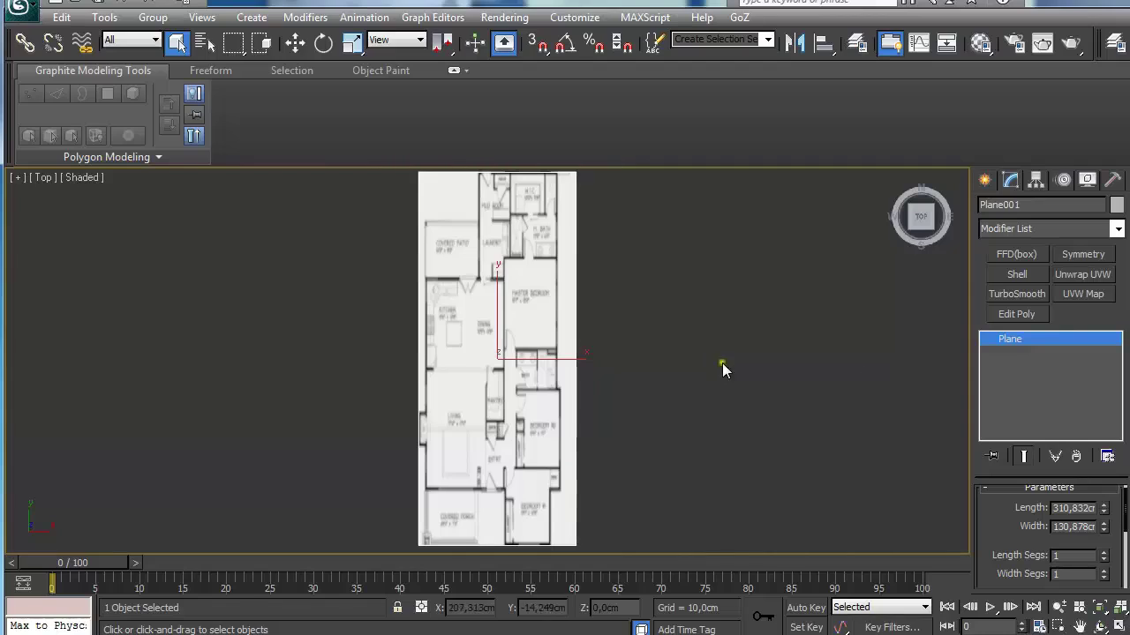
Add a UVW Map modifier to the plane and apply Bitmap Fit using the 434-17-mf-w1024 image.
left_click(1083, 294)
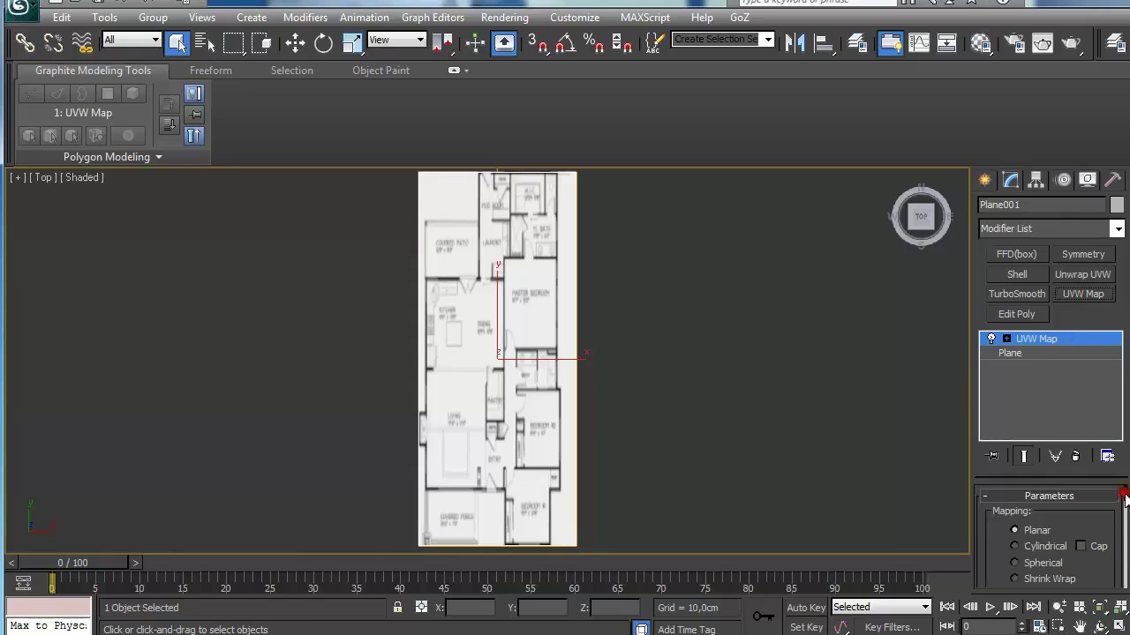
left_click_drag(1125, 499, 1126, 576)
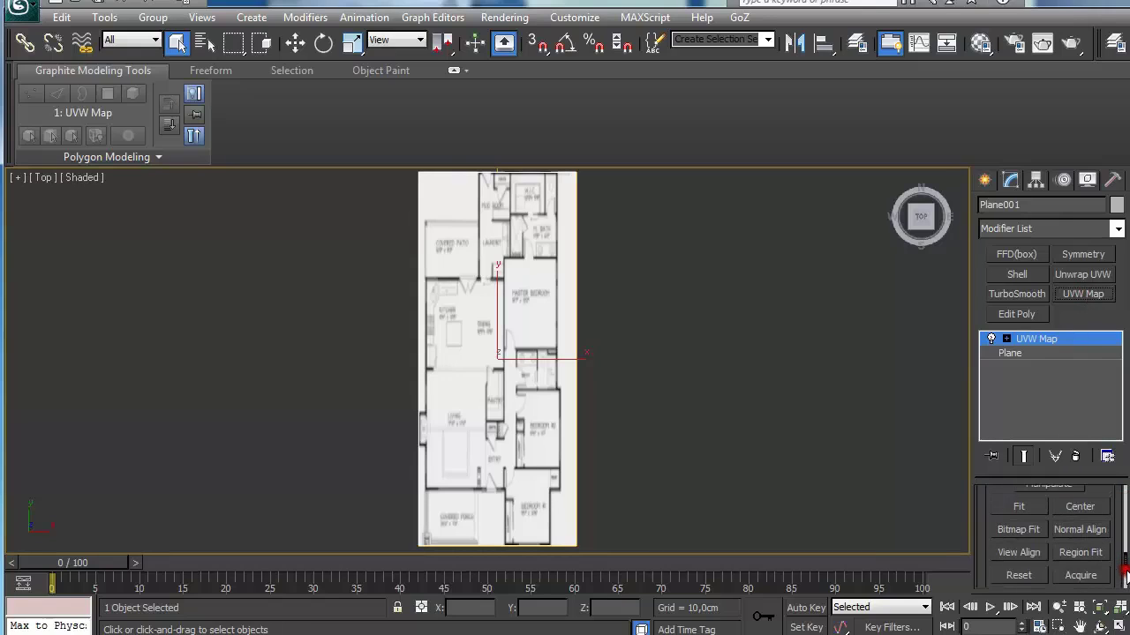
left_click(1015, 530)
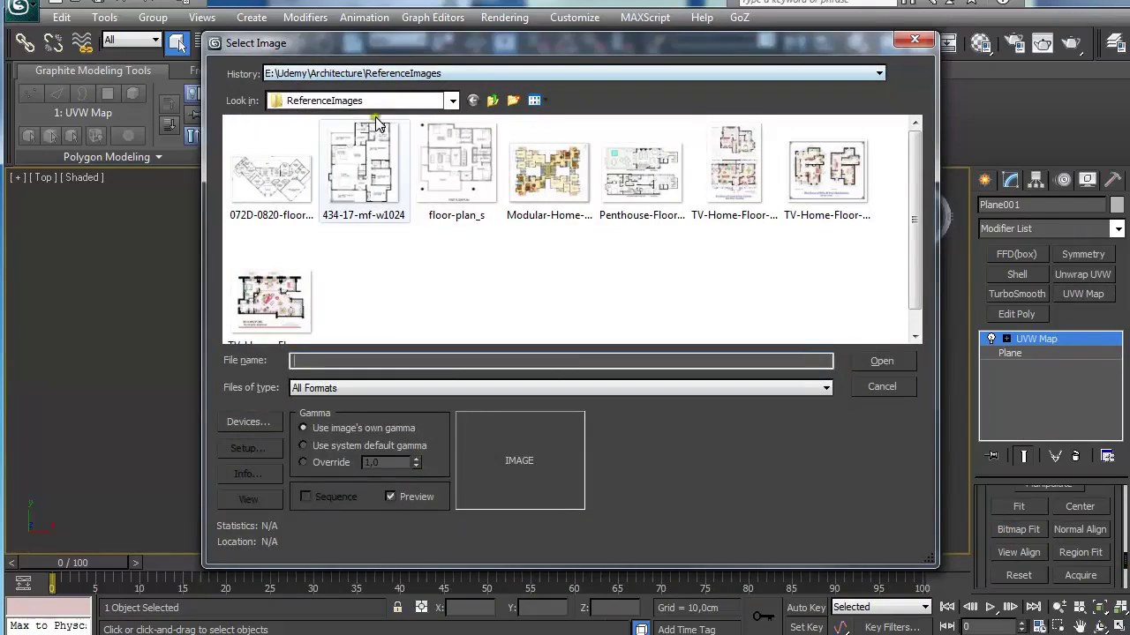
double_click(380, 173)
scroll(597, 324, "down", 2)
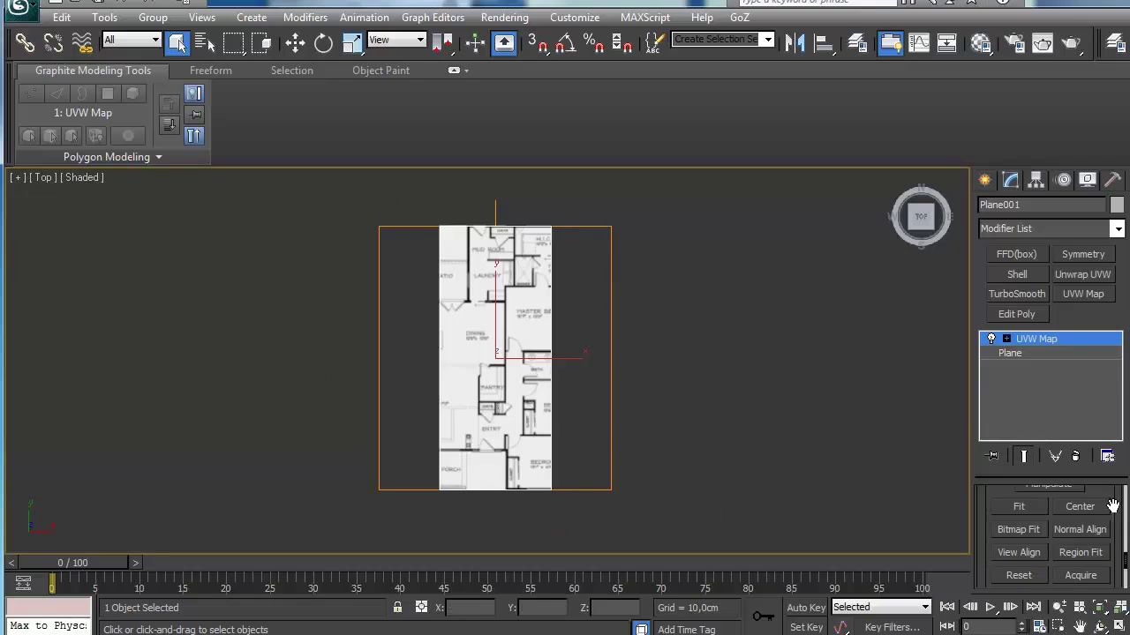
Set the base plane's width to about 272.2 cm beneath the UVW Map modifier and return to the modifier.
left_click_drag(1124, 568, 1123, 539)
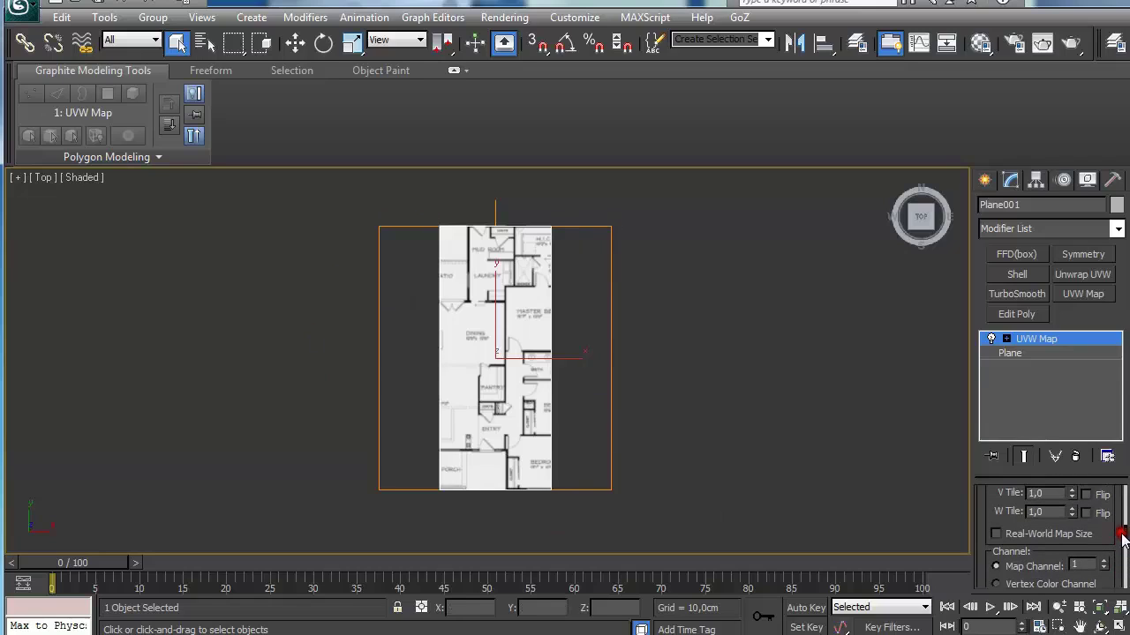
left_click(1010, 353)
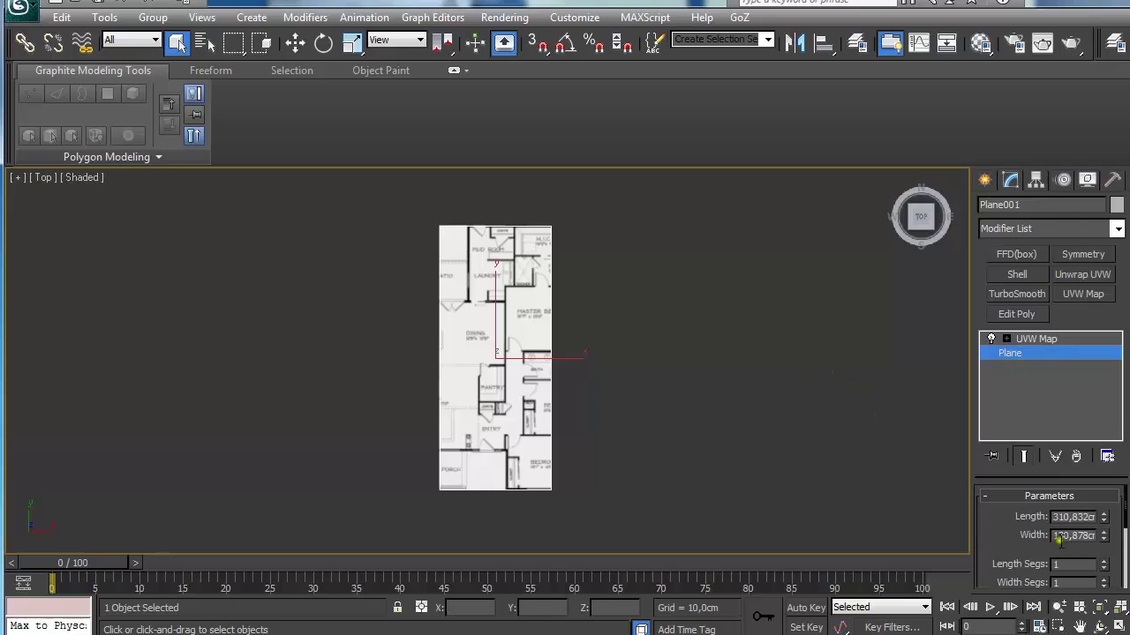
left_click_drag(1107, 538, 1082, 447)
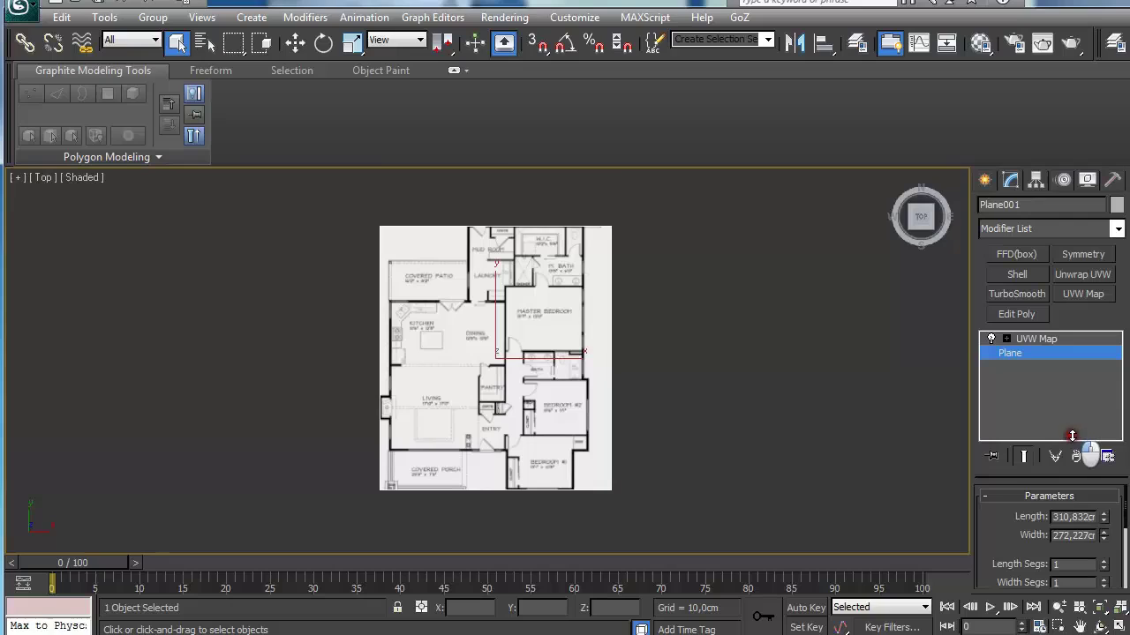
left_click(1038, 339)
Inspect the fitted floor plan, and undo the UVW Map modifier and the plane's resizing.
scroll(713, 338, "up", 5)
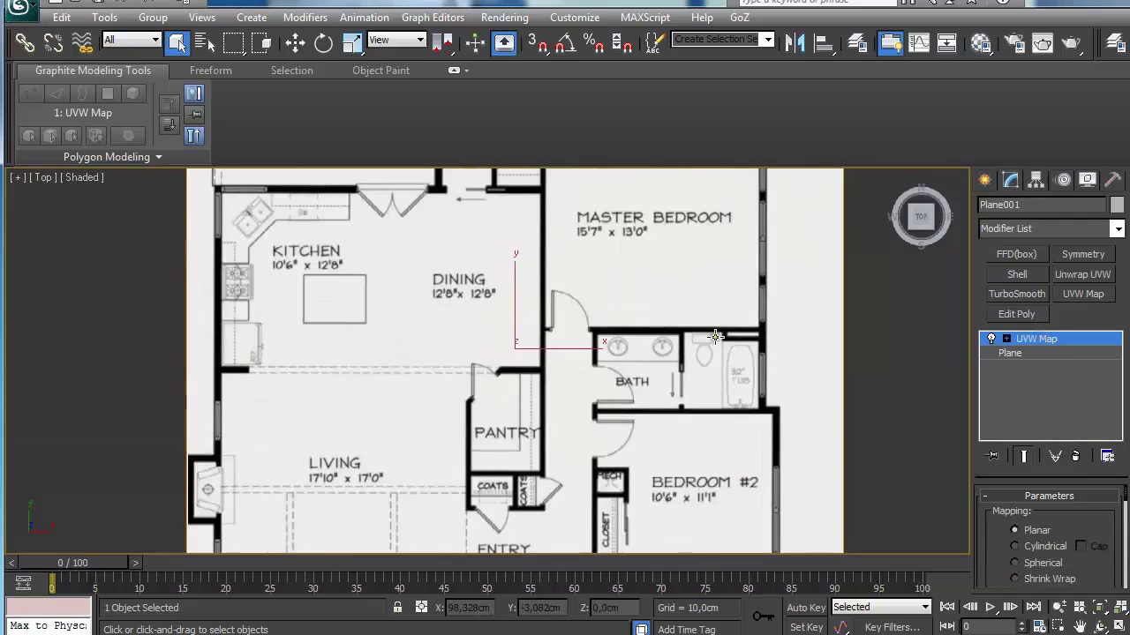
scroll(714, 337, "down", 5)
scroll(732, 345, "down", 1)
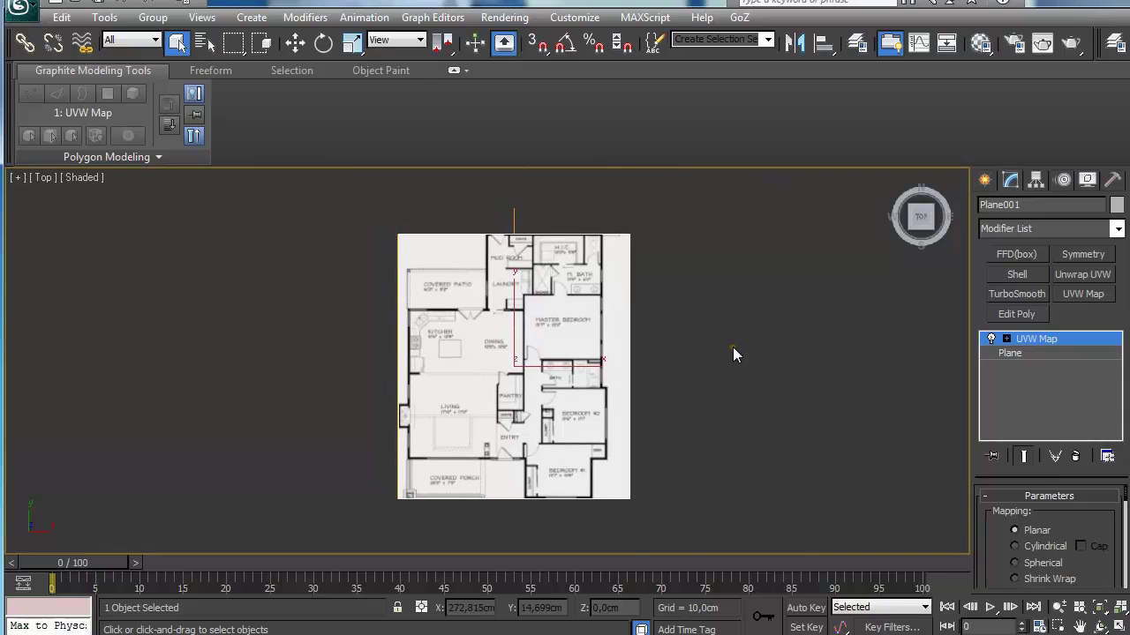
scroll(733, 353, "up", 3)
scroll(732, 353, "down", 3)
scroll(488, 276, "up", 2)
scroll(487, 276, "down", 2)
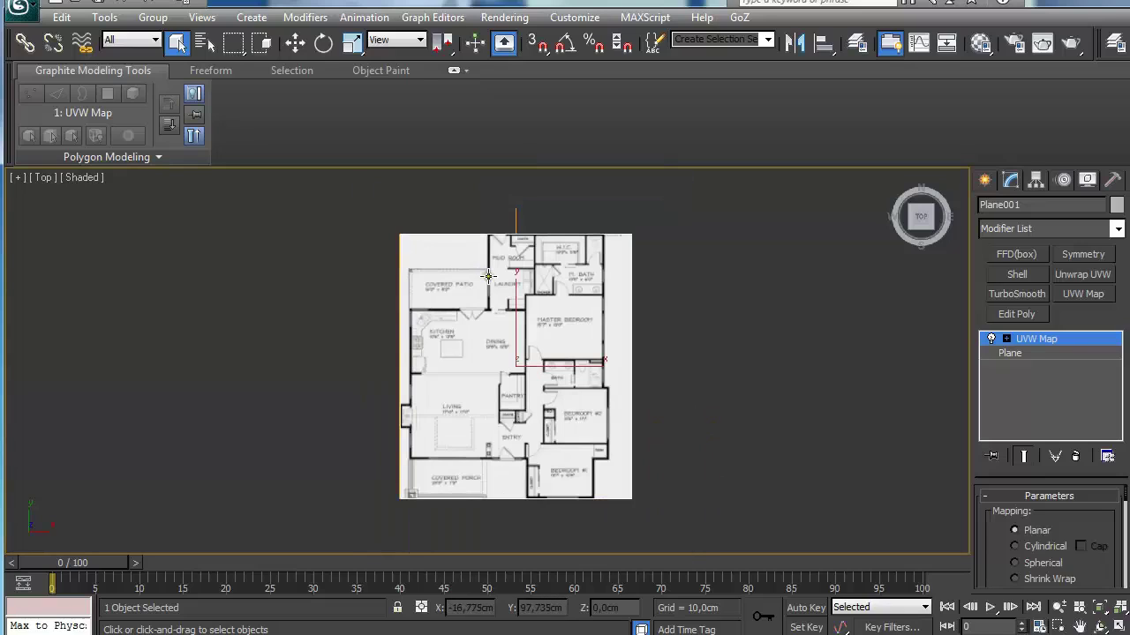
key("ctrl+z")
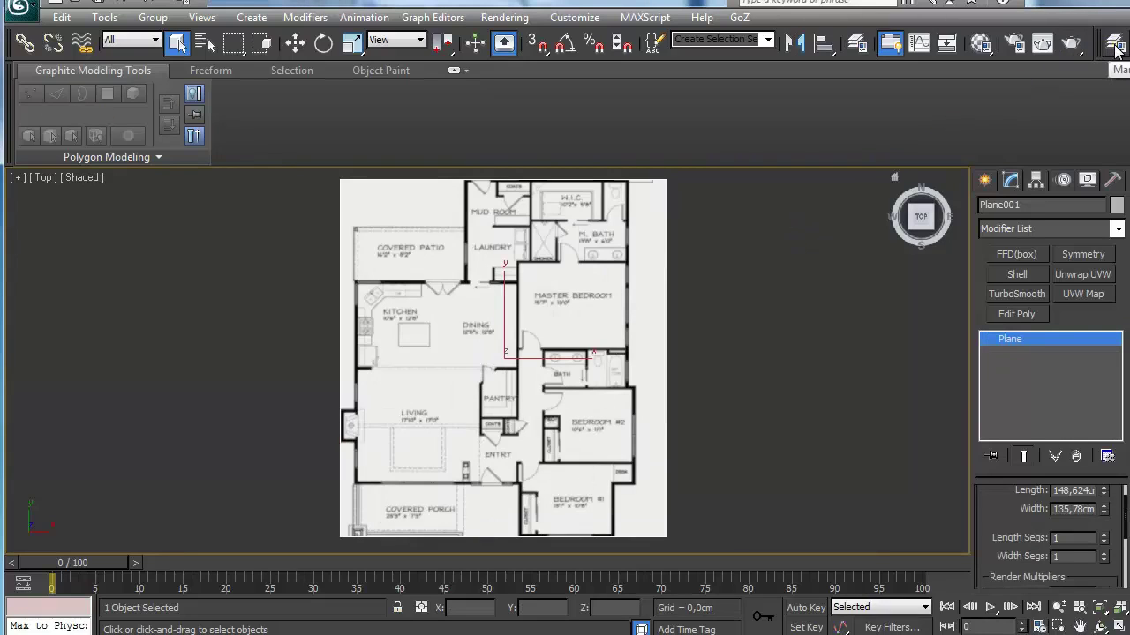
Open the Layer Manager and create a layer named FloorMap containing the selected floor plan plane.
left_click(858, 42)
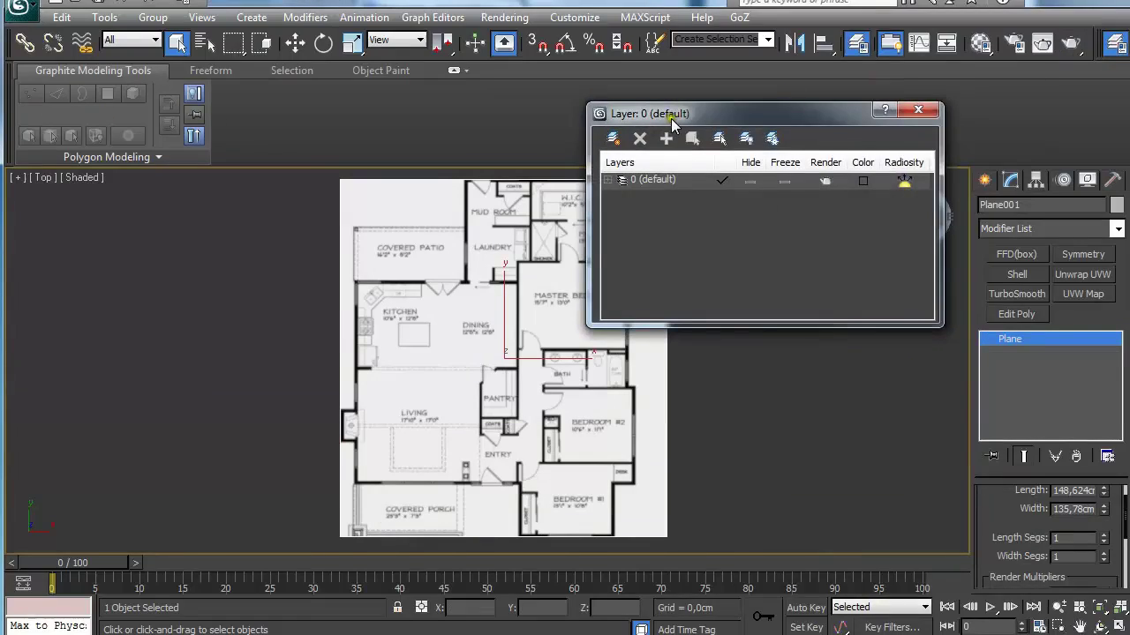
left_click_drag(680, 105, 750, 99)
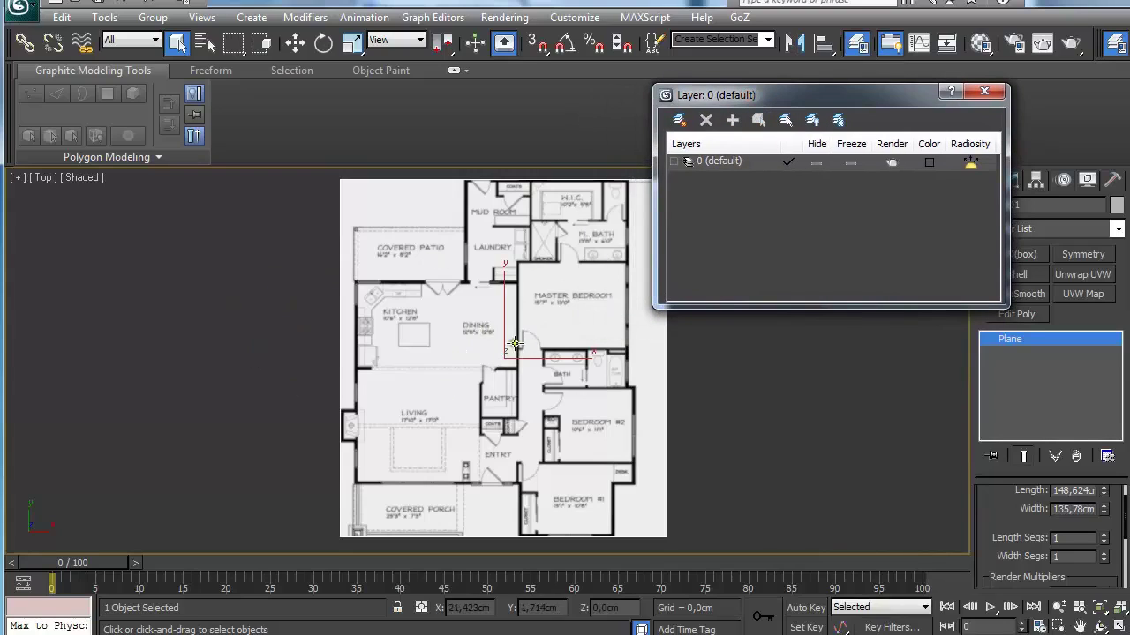
left_click(682, 121)
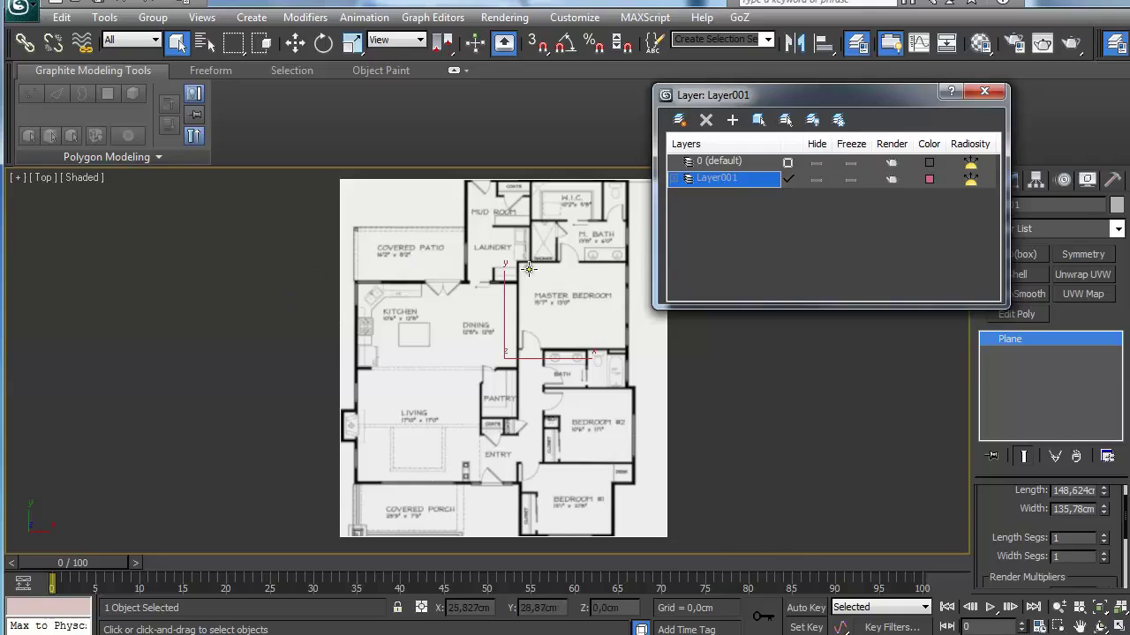
left_click(700, 177)
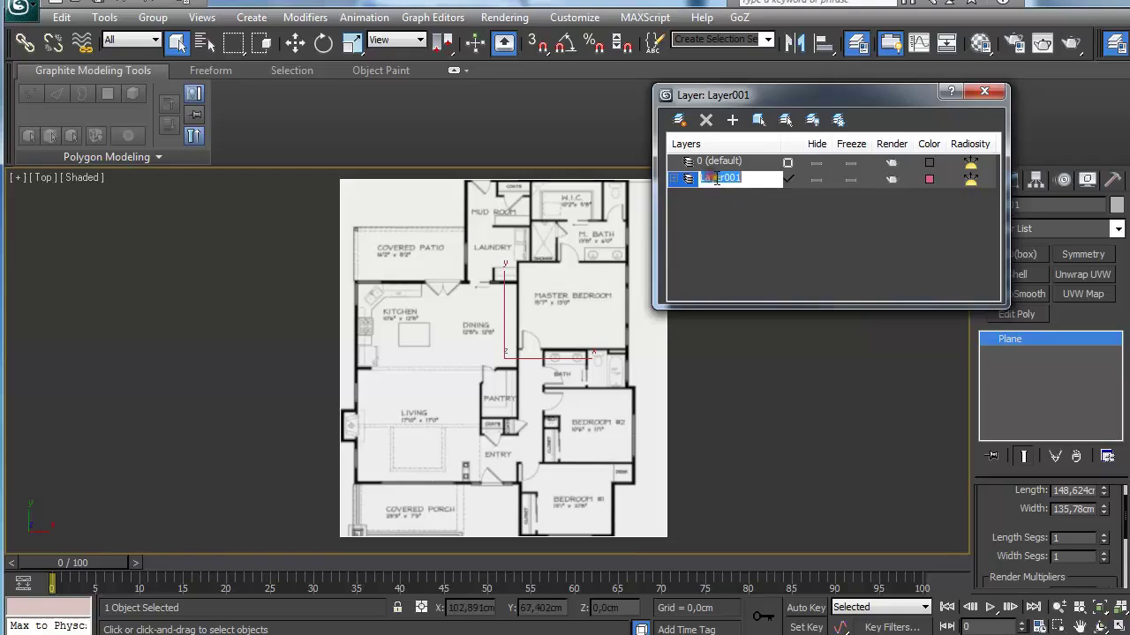
type("Floor")
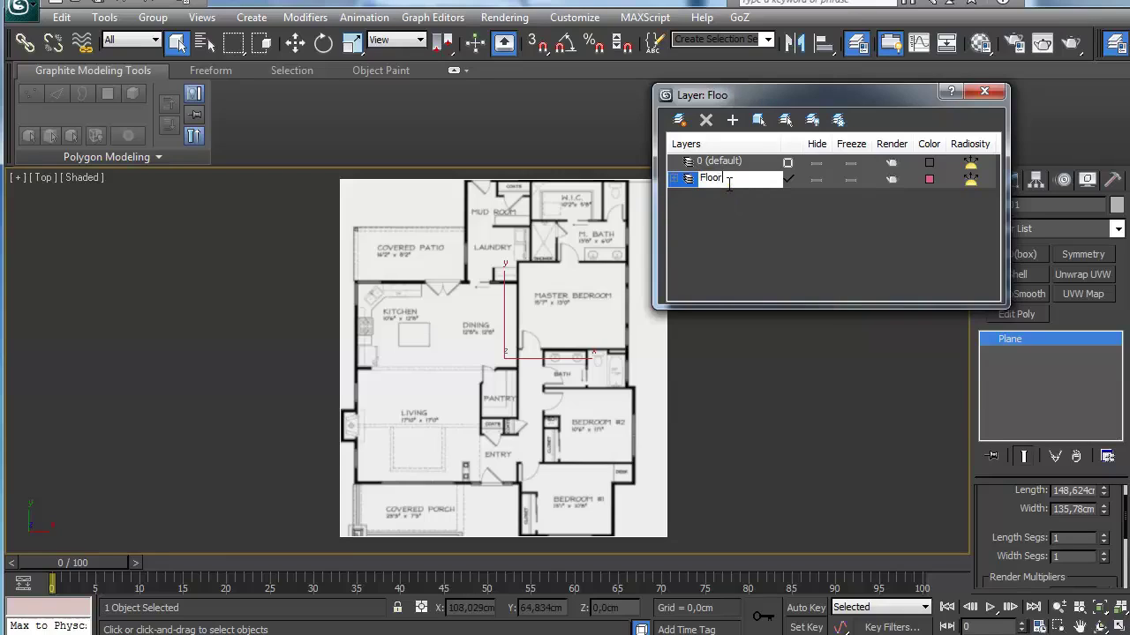
type("Map")
key("Return")
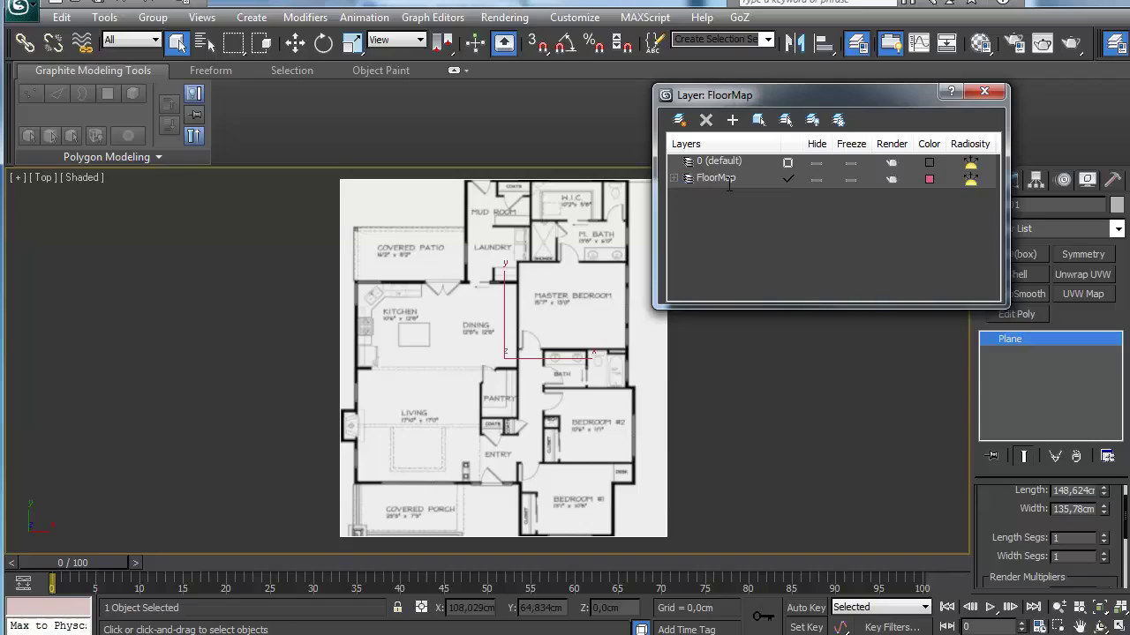
Enable Backface Cull and disable Show Frozen in Gray in the floor plan plane's object properties.
left_click(565, 343)
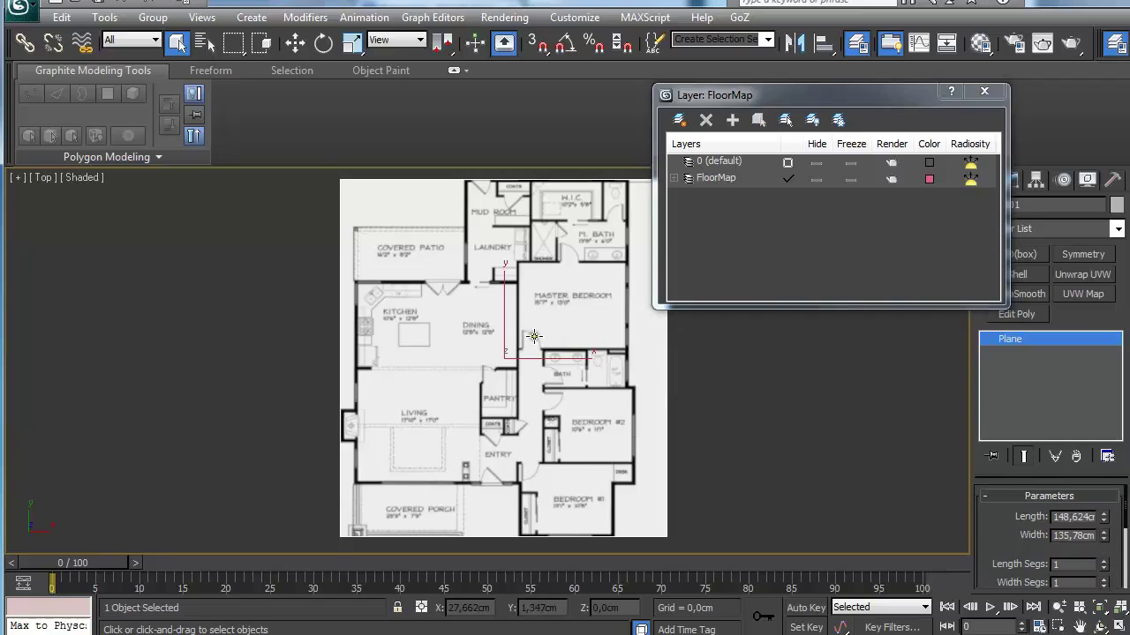
right_click(528, 333)
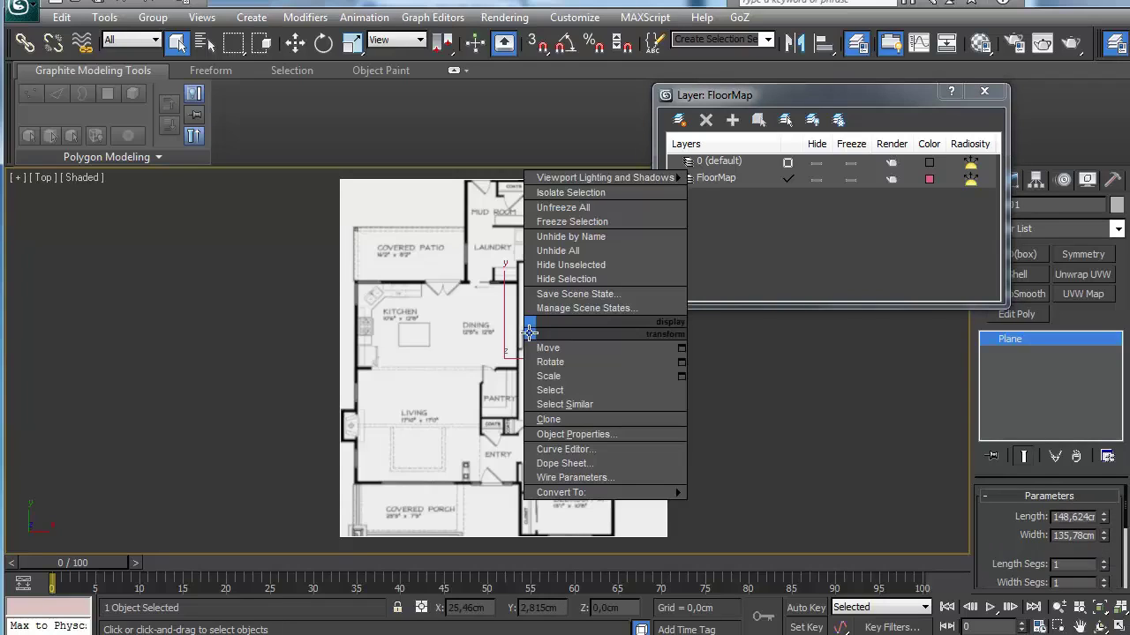
left_click(574, 435)
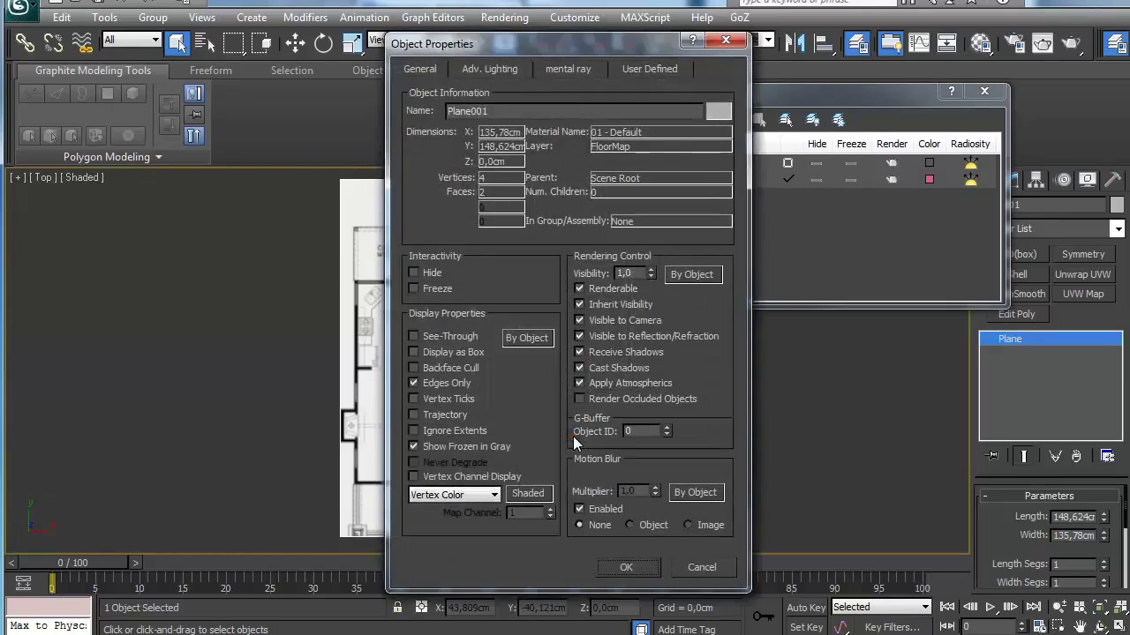
left_click(413, 368)
left_click(413, 447)
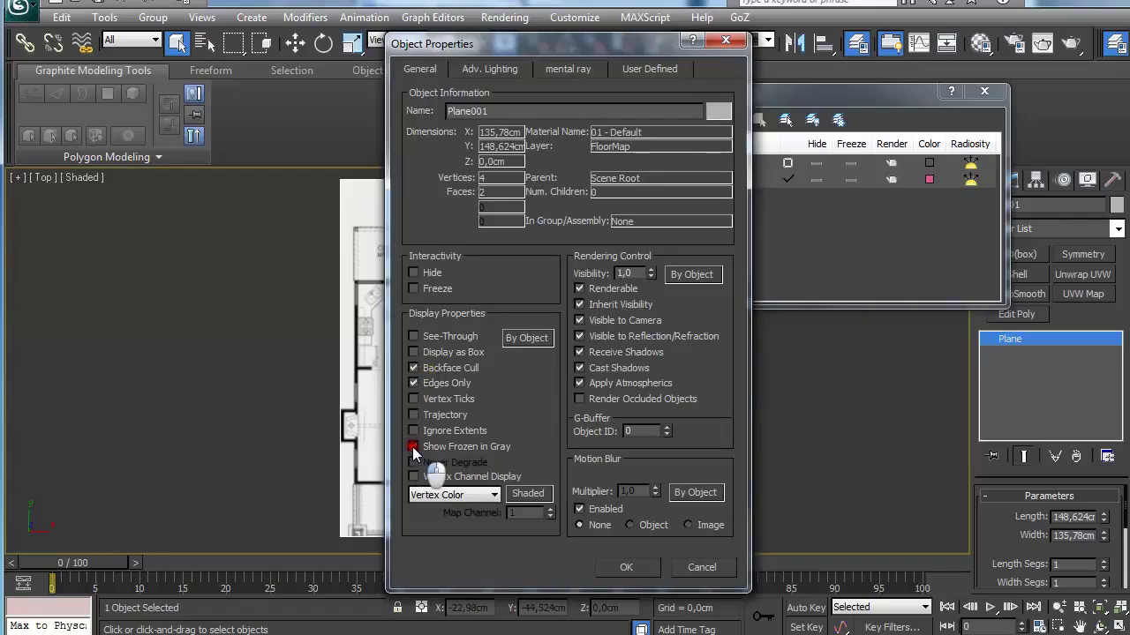
left_click(610, 567)
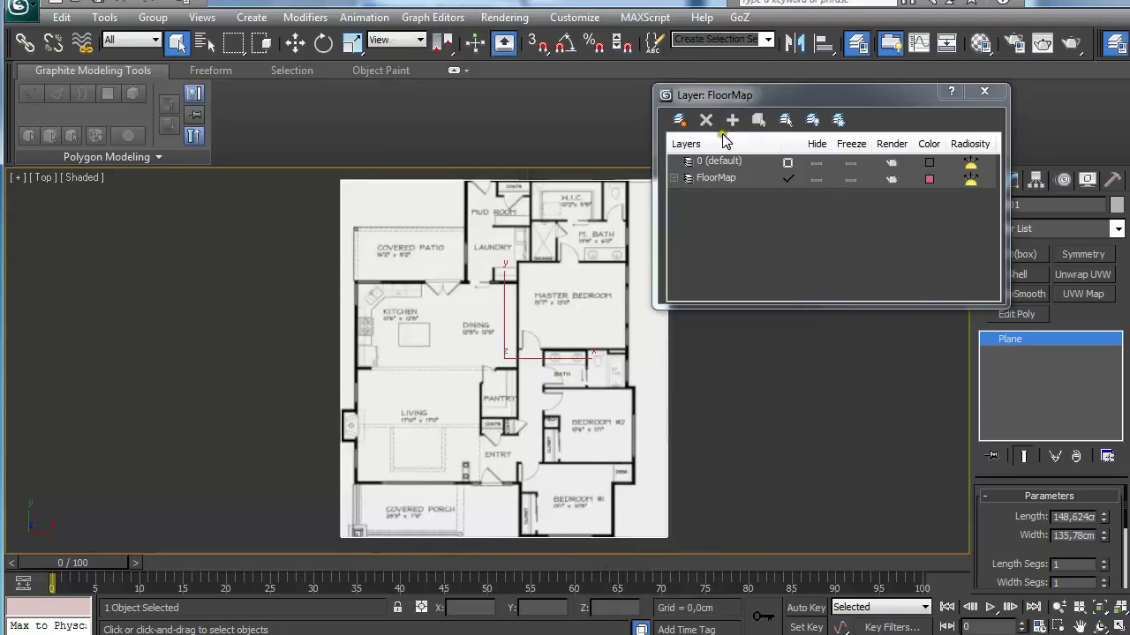
Freeze the FloorMap layer, make layer 0 (default) current, and close the Layer Manager.
left_click(850, 178)
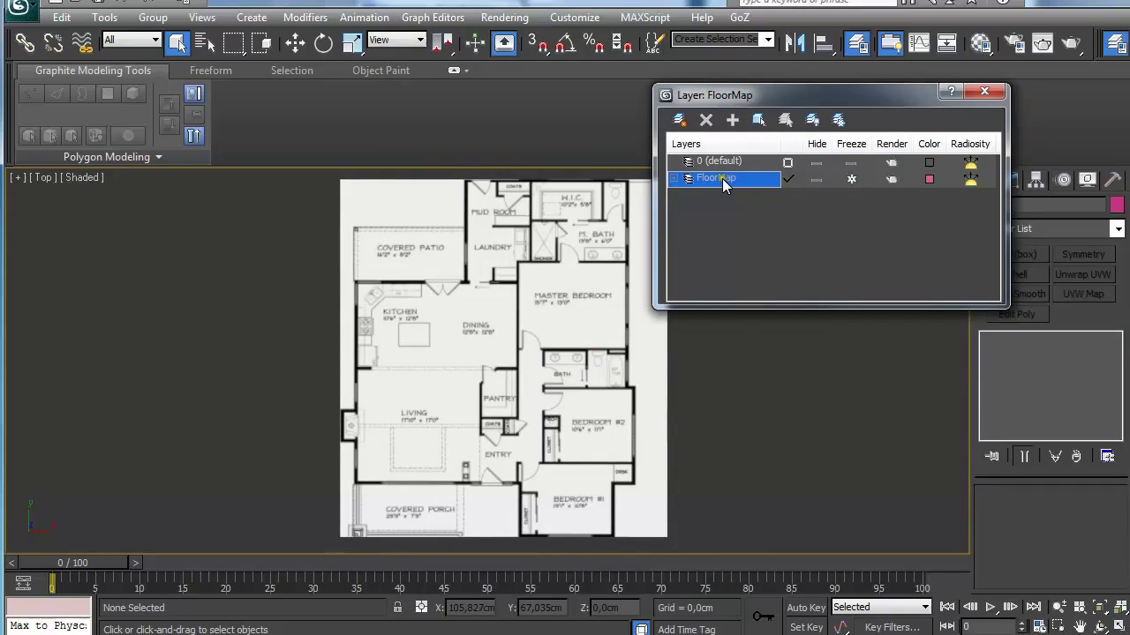
left_click(787, 163)
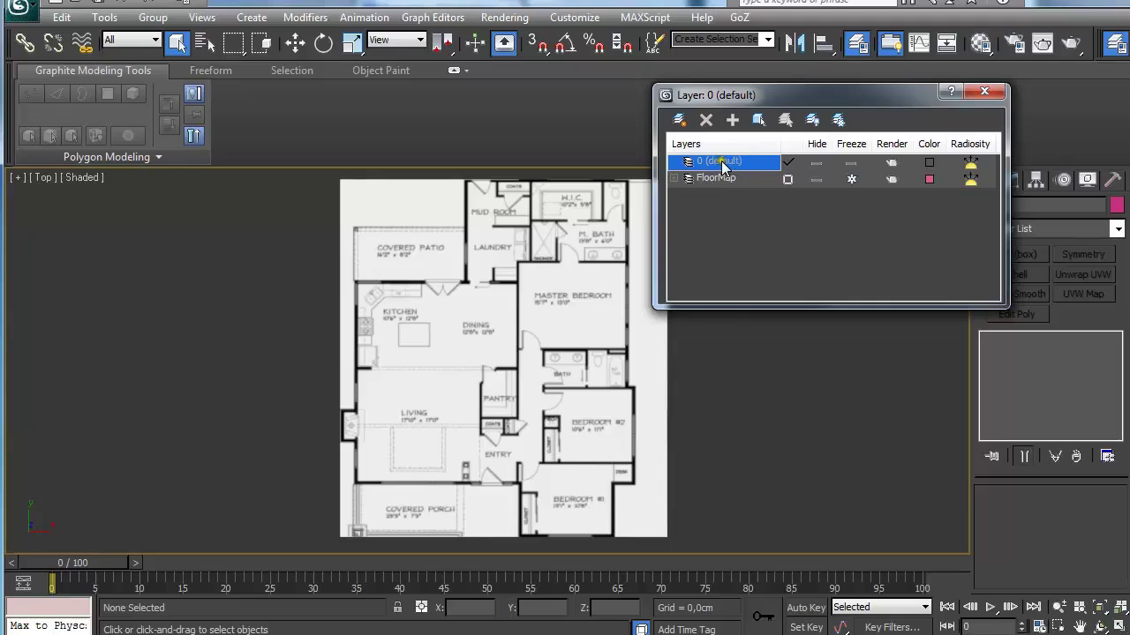
left_click(983, 91)
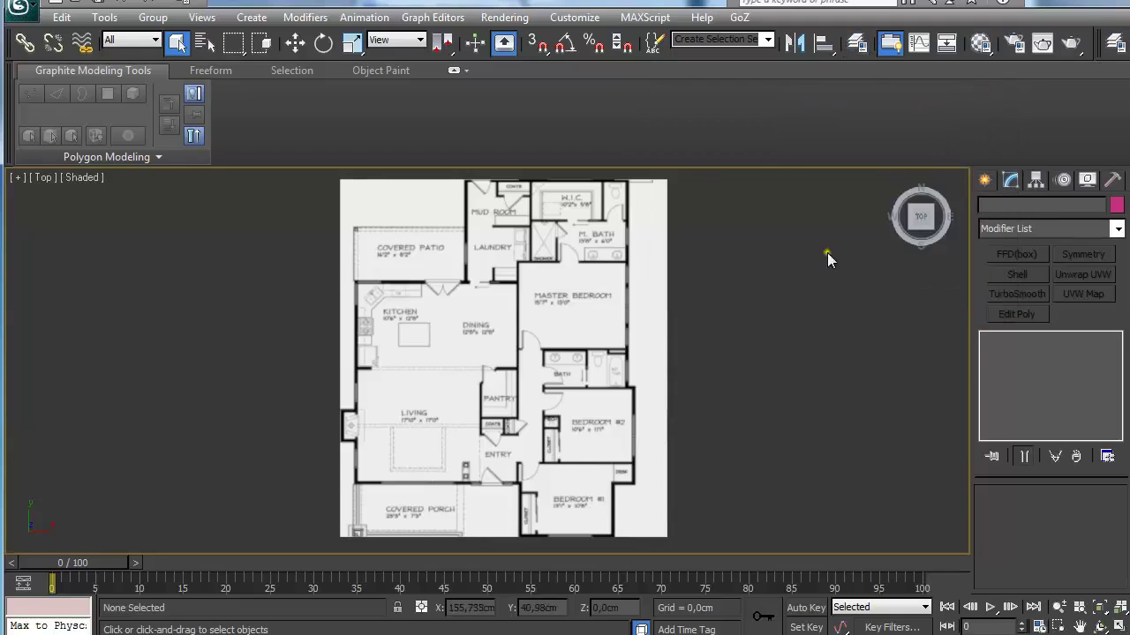
Try to region-select the frozen floor plan plane and examine the plan's rooms in the Top view.
scroll(688, 391, "down", 5)
scroll(692, 388, "up", 5)
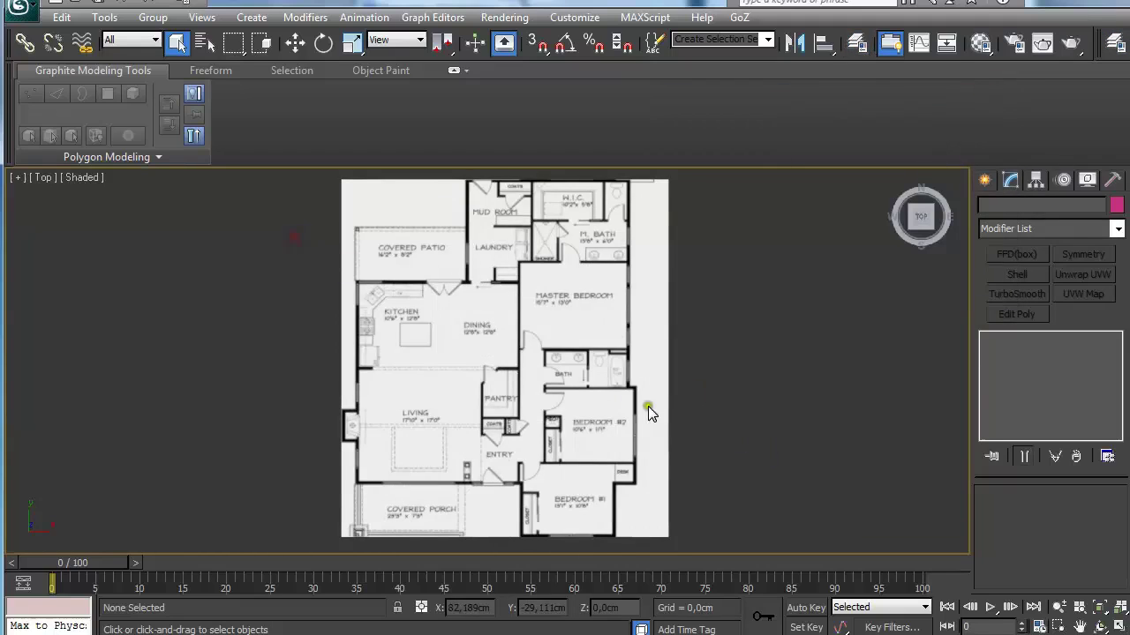
left_click_drag(706, 479, 318, 236)
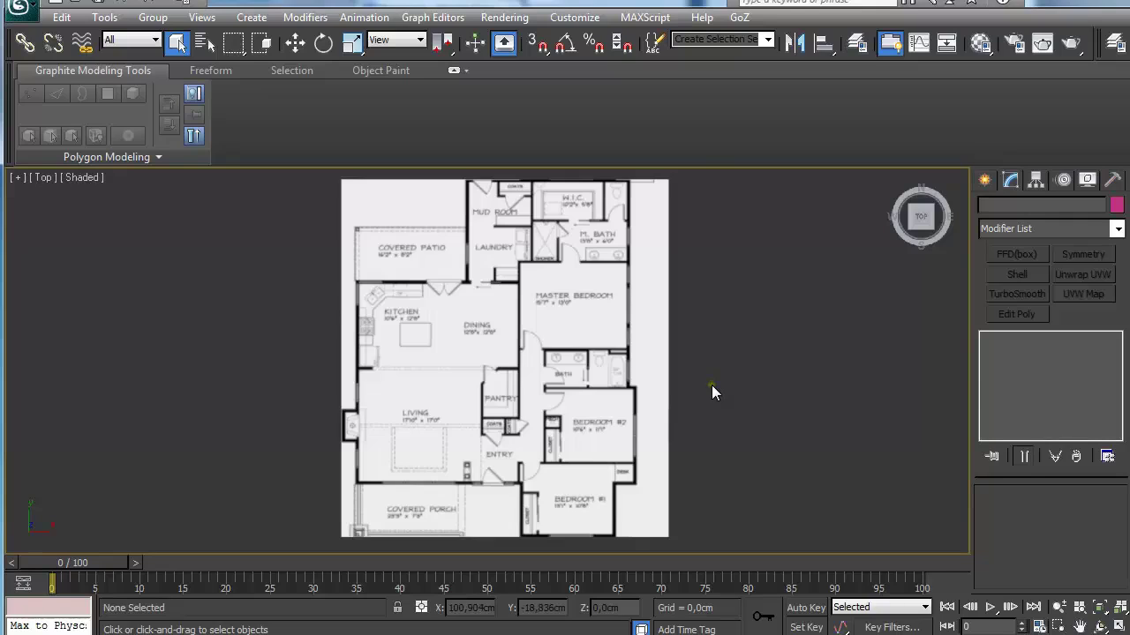
scroll(713, 383, "up", 4)
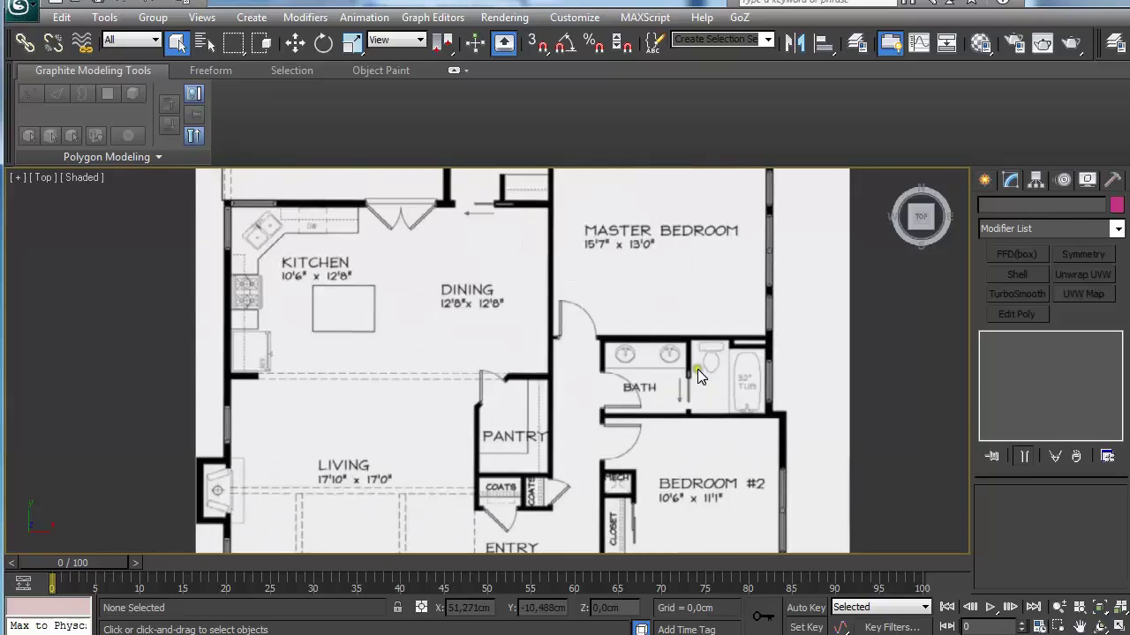
scroll(697, 369, "down", 6)
scroll(697, 368, "up", 4)
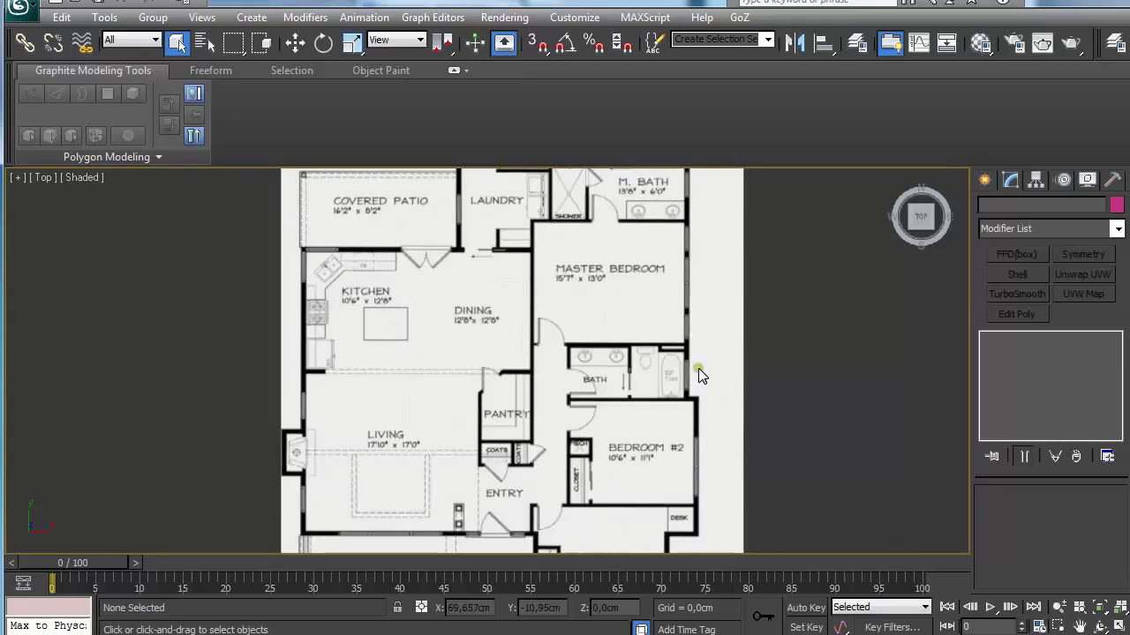
scroll(698, 369, "down", 2)
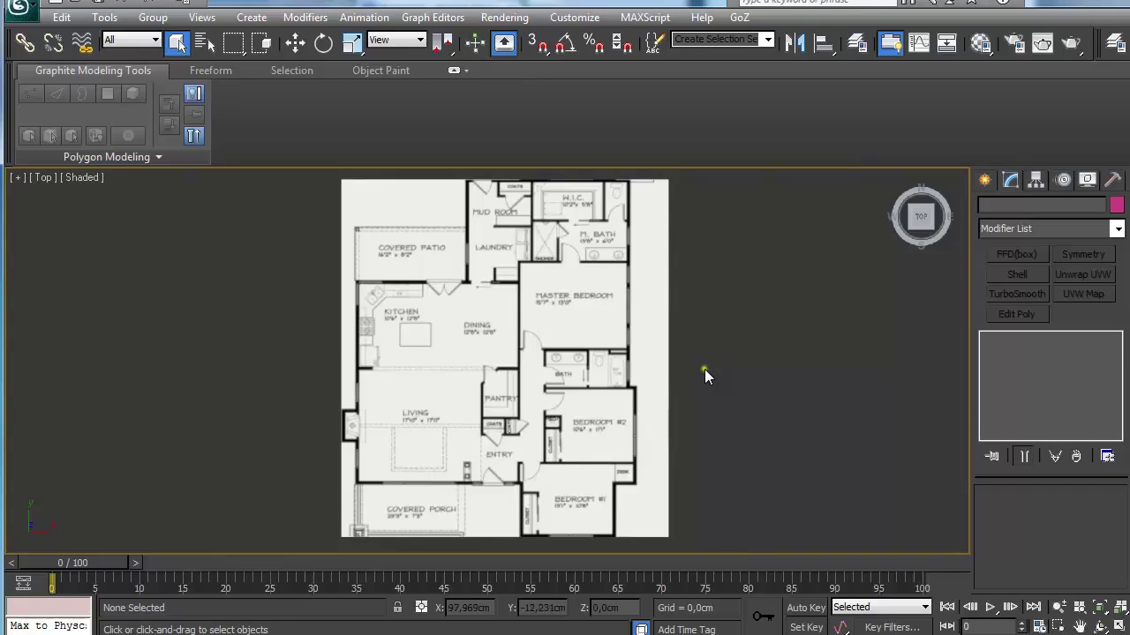
scroll(704, 371, "up", 3)
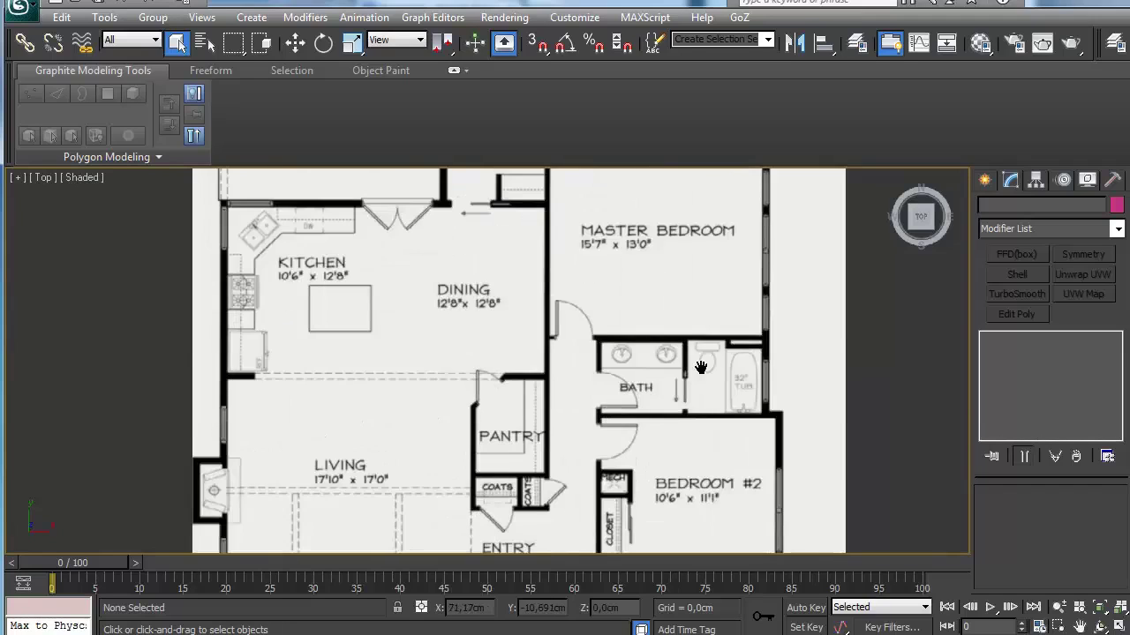
scroll(703, 369, "down", 3)
middle_click_drag(702, 368, 701, 367)
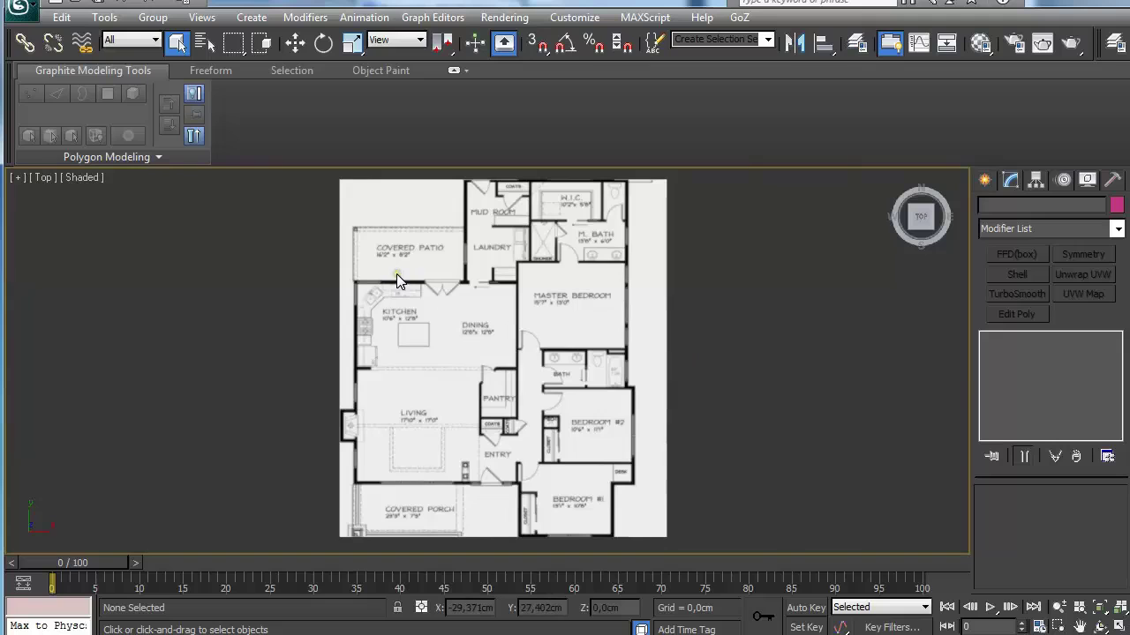